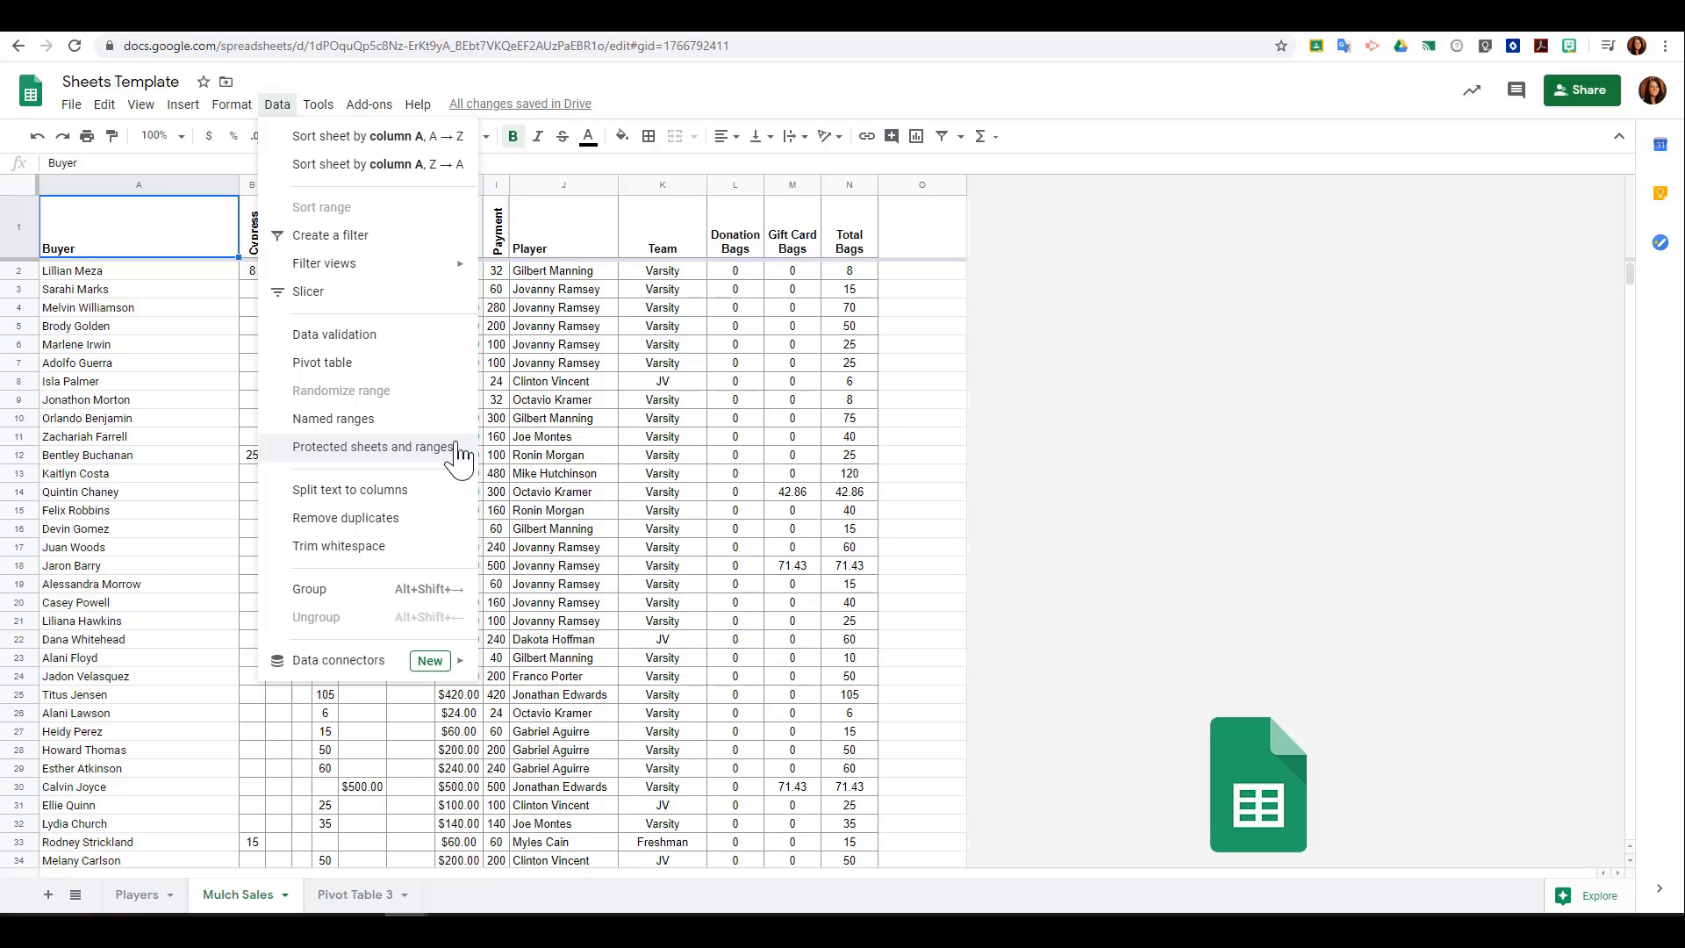
Step: Start a new named range for the Mulch Sales sheet and name it Mulch Types
click(453, 420)
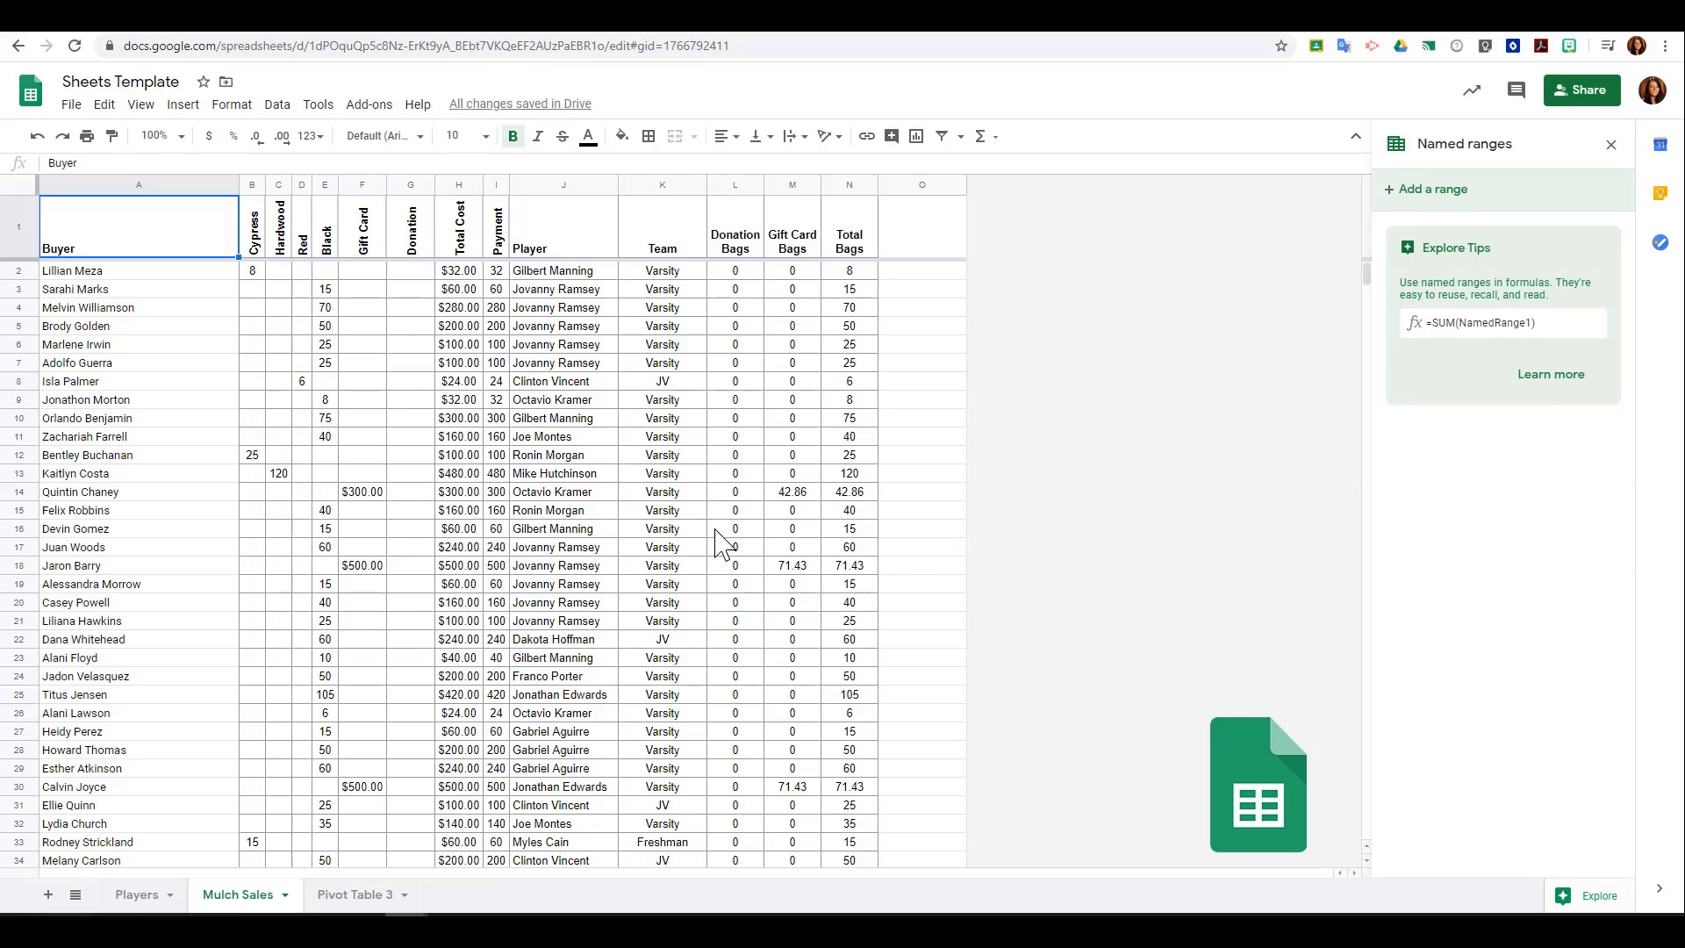
click(1454, 192)
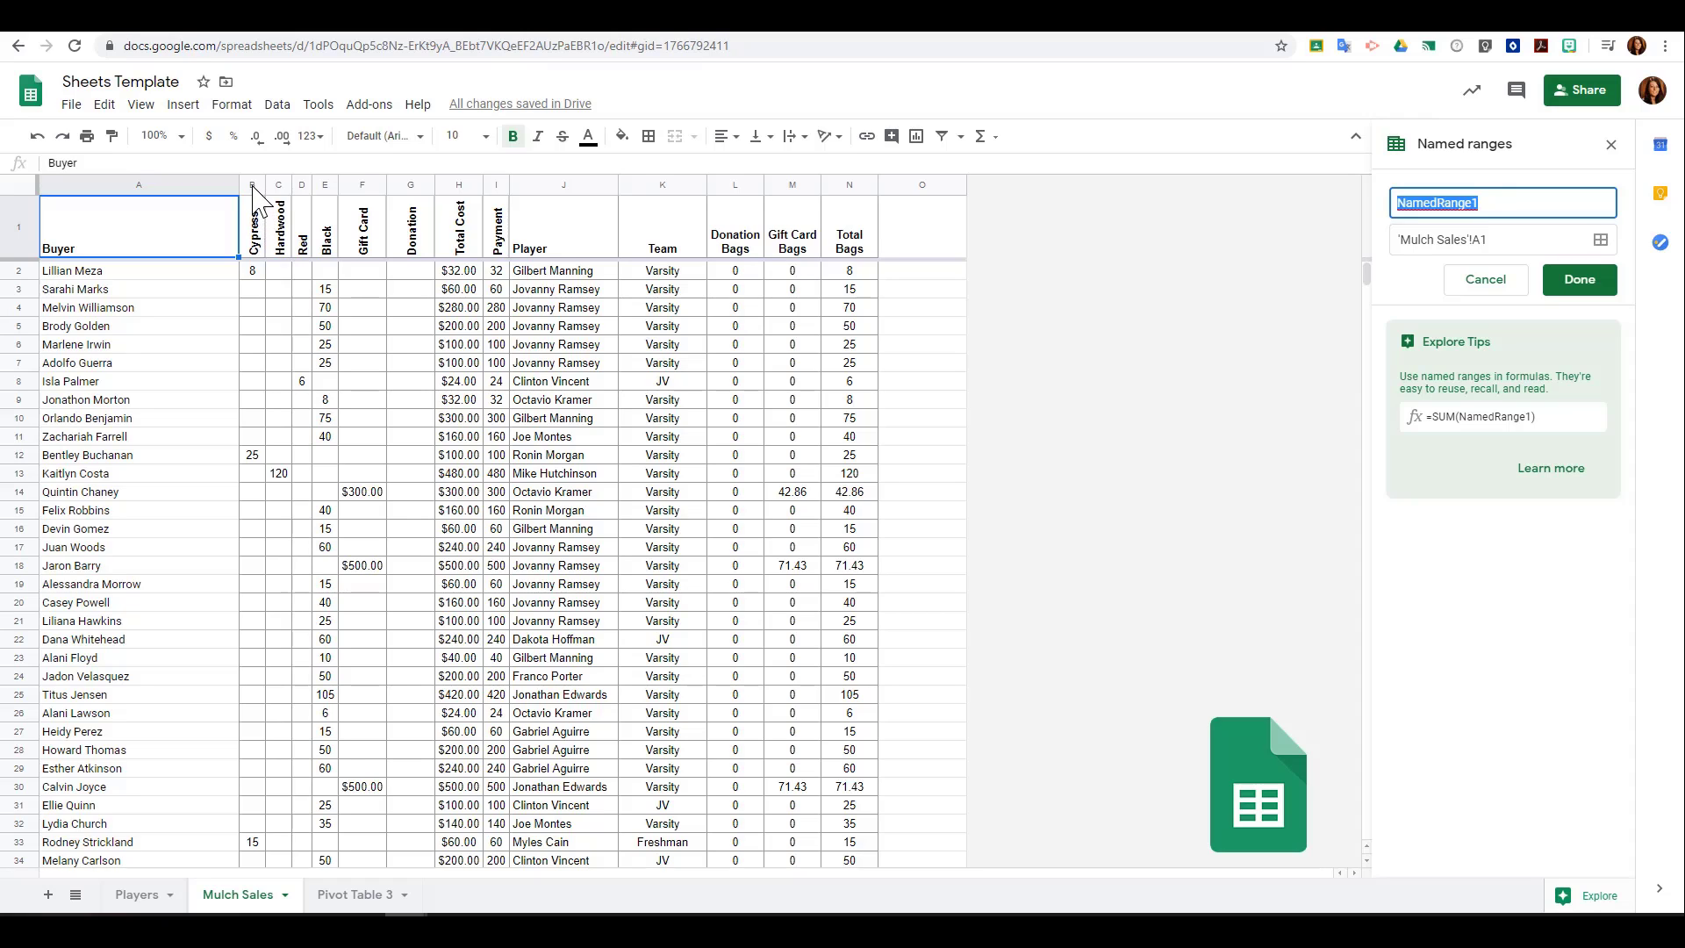
drag(253, 186, 338, 203)
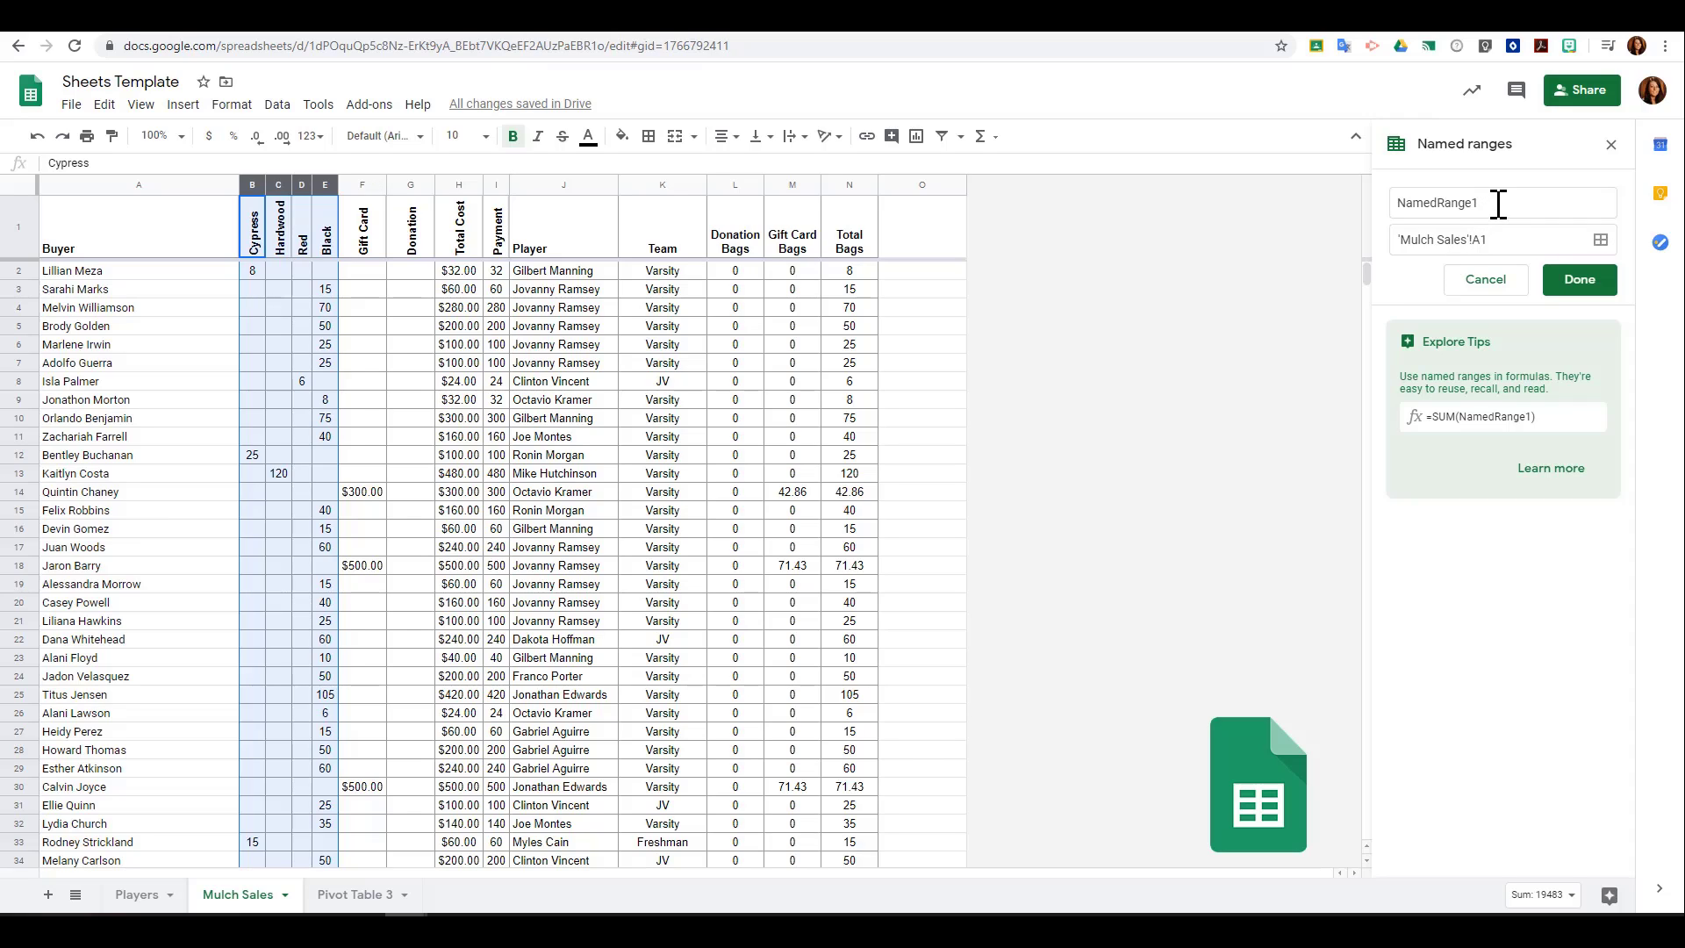
drag(1499, 204, 1391, 200)
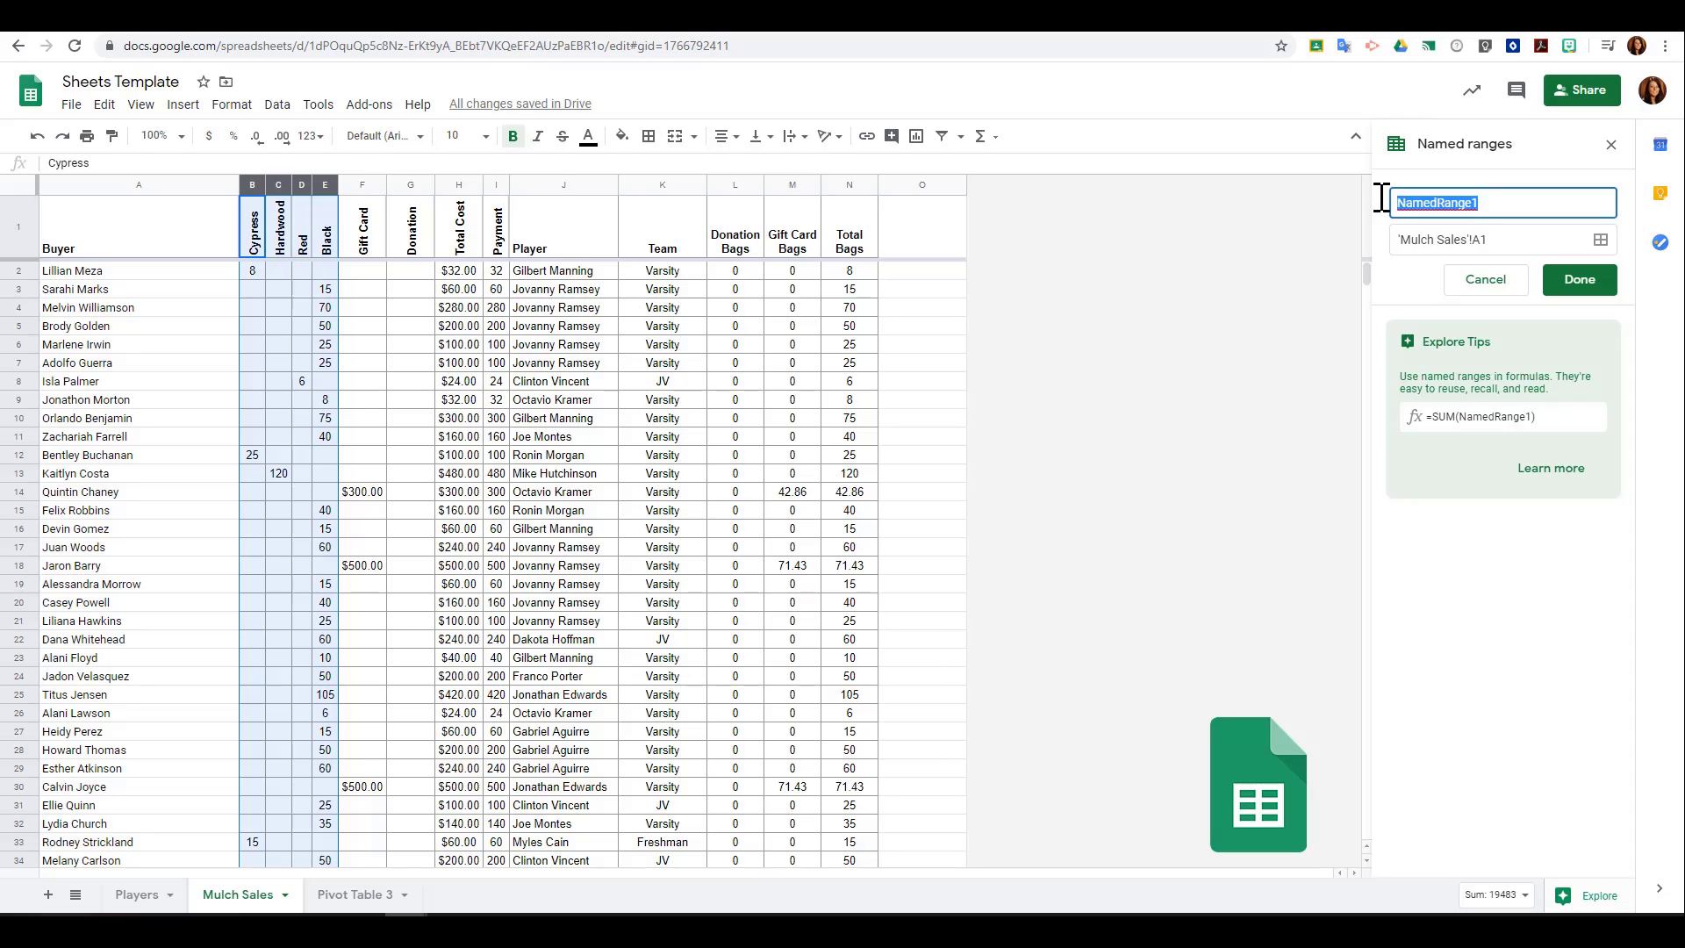
text(Mulch Types)
Step: Set the Mulch Types range to columns B through E of the Mulch Sales sheet and save it
click(1507, 238)
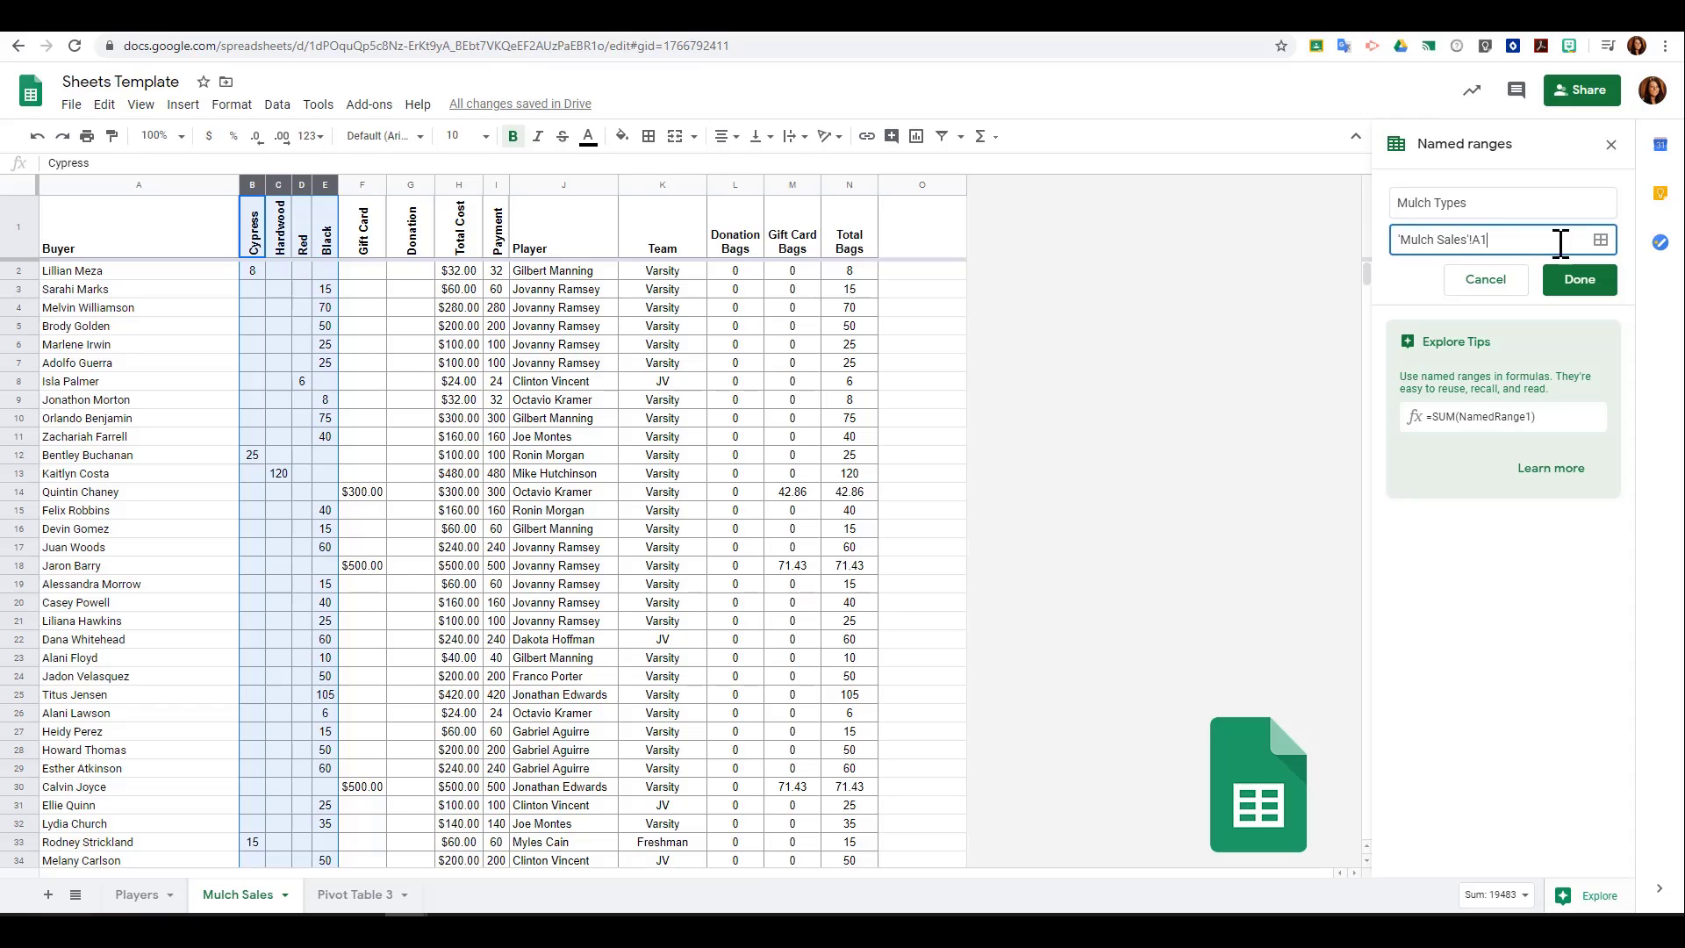
click(1602, 239)
click(1538, 238)
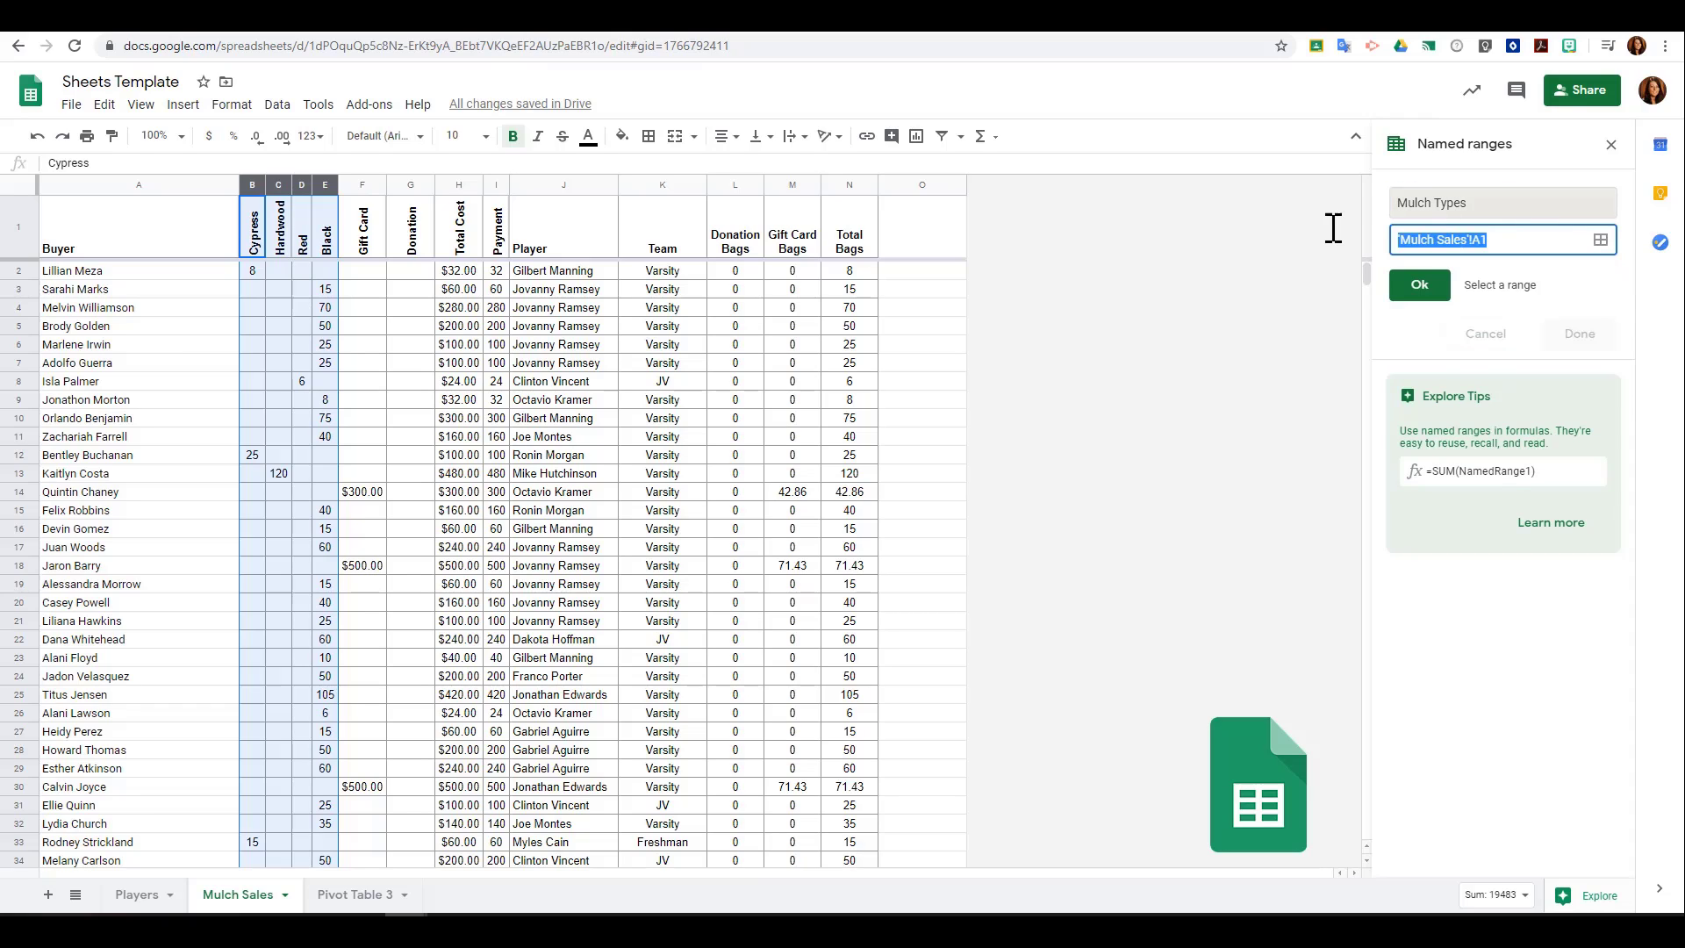
key(BackSpace)
click(180, 321)
drag(253, 185, 332, 198)
click(1424, 288)
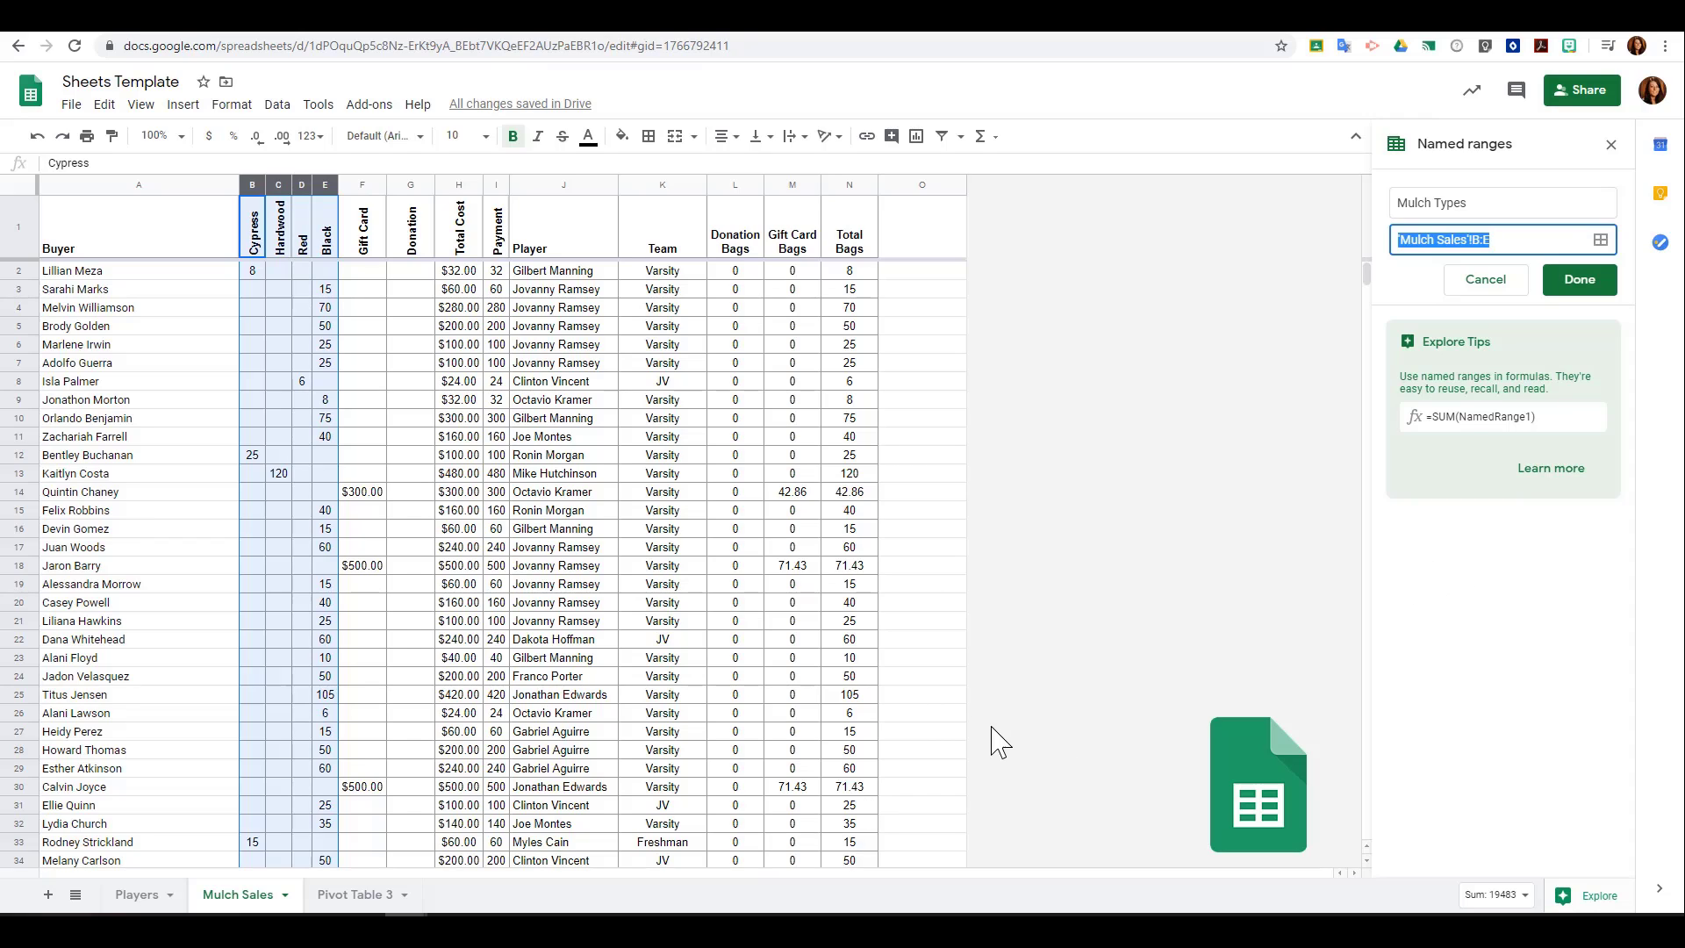
click(929, 642)
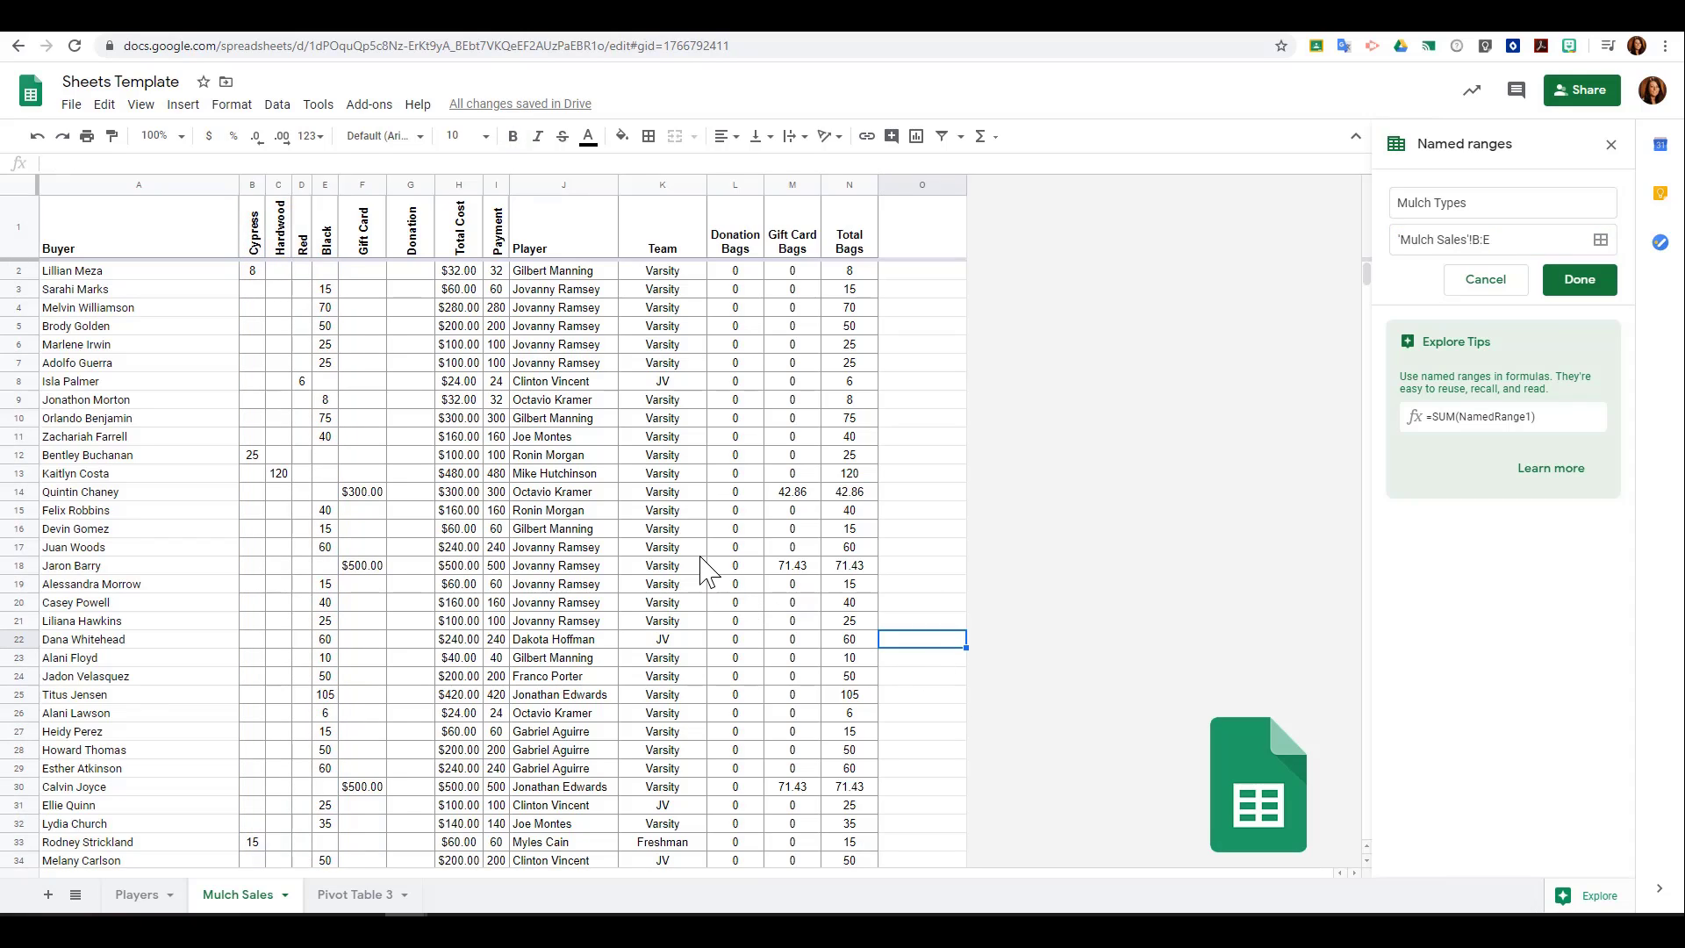
click(1579, 279)
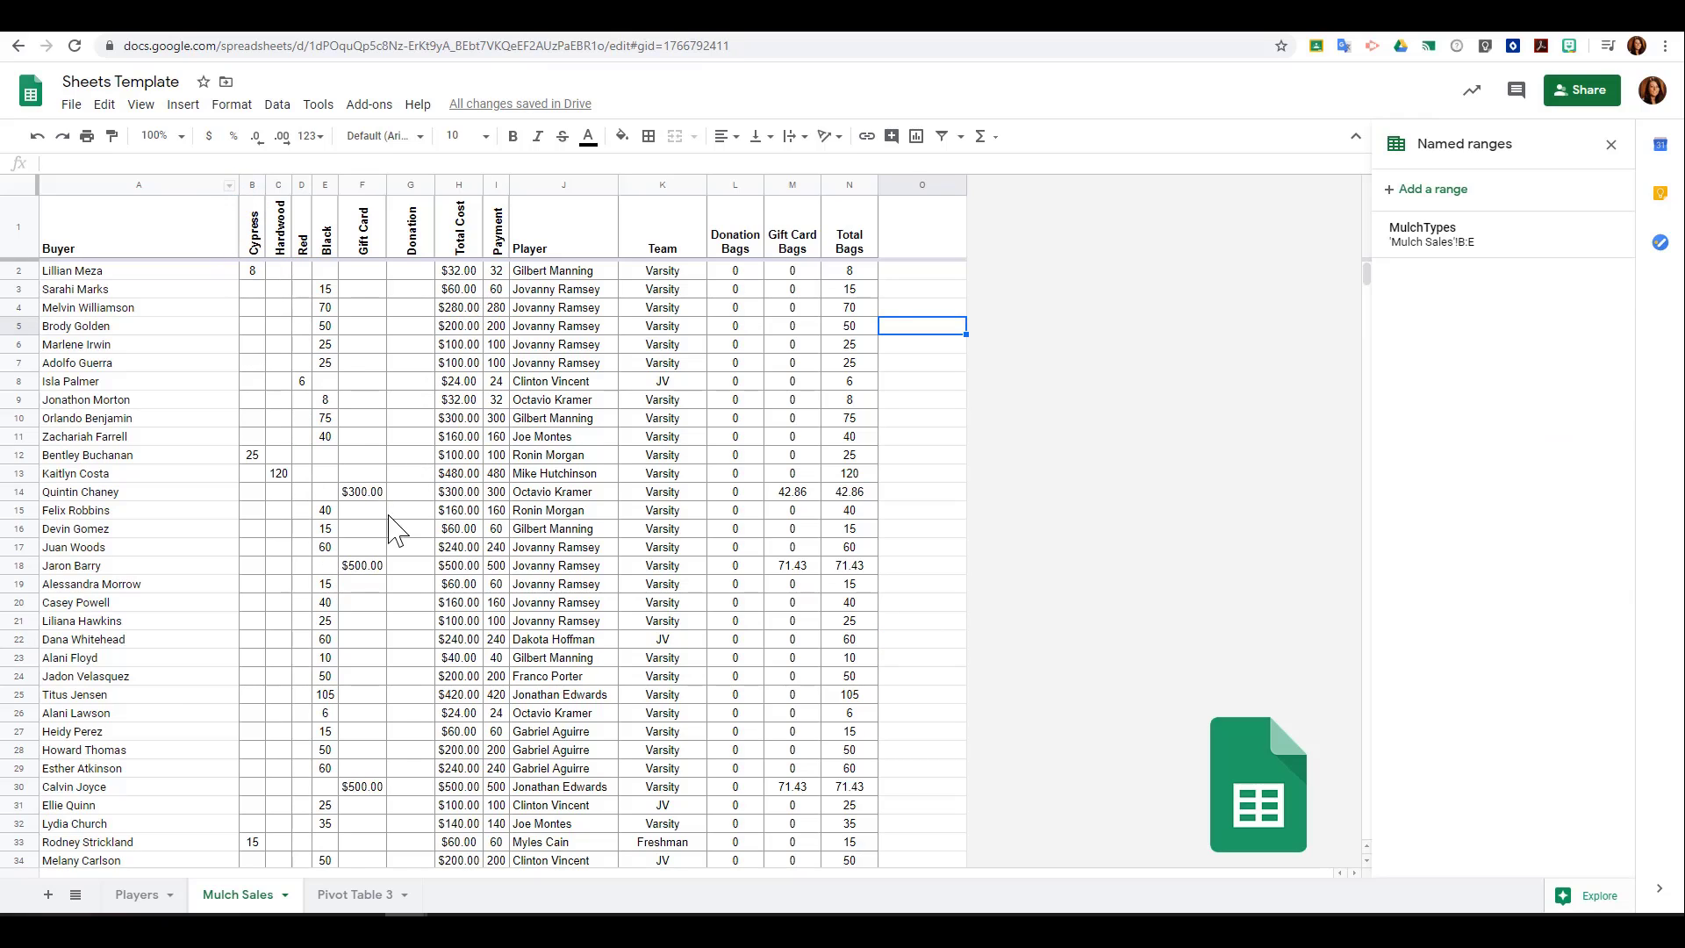
Step: Start a new protection from the Pivot Table 3 sheet with the description "Pivot Table"
click(363, 900)
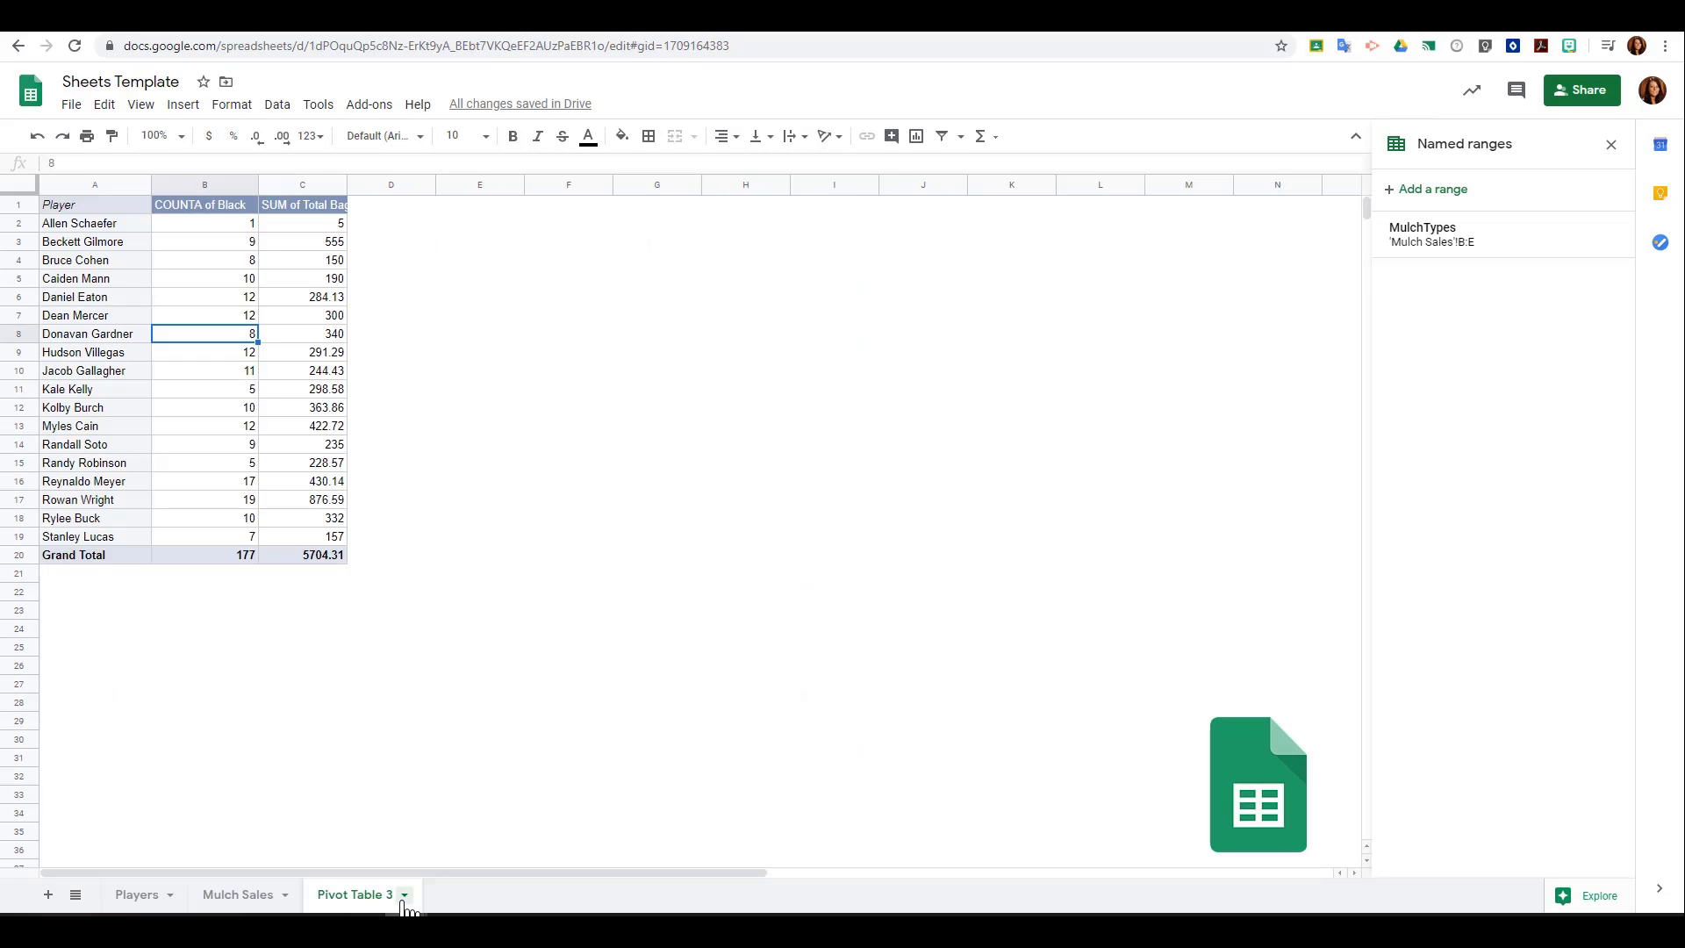
click(277, 107)
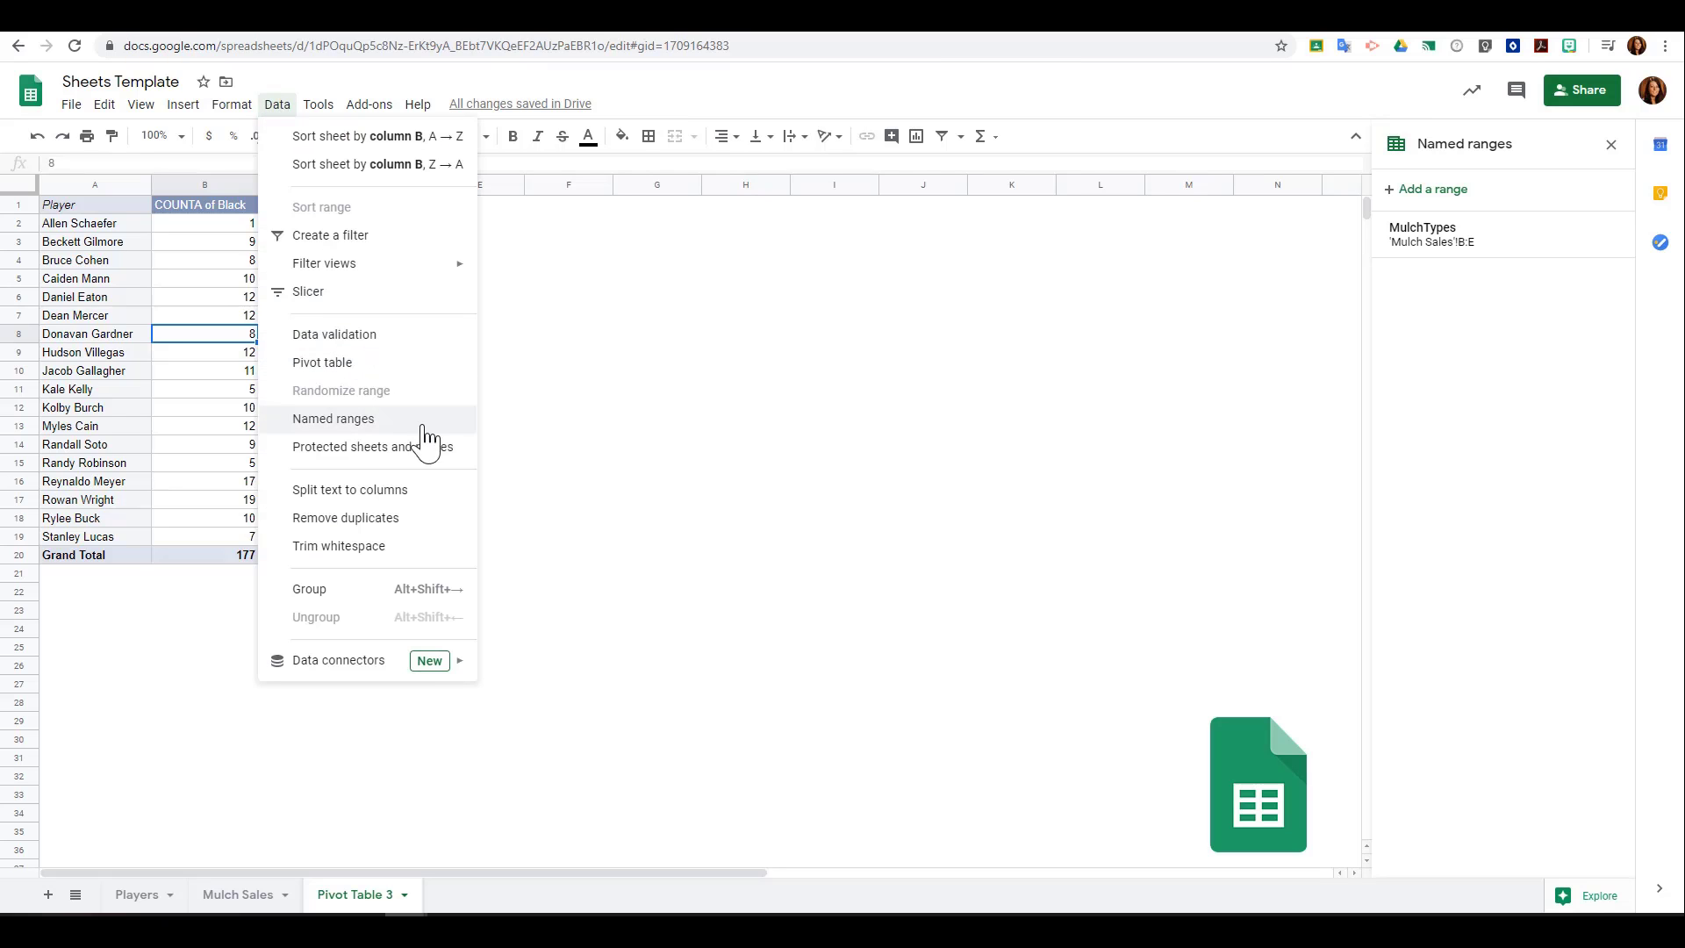
click(439, 450)
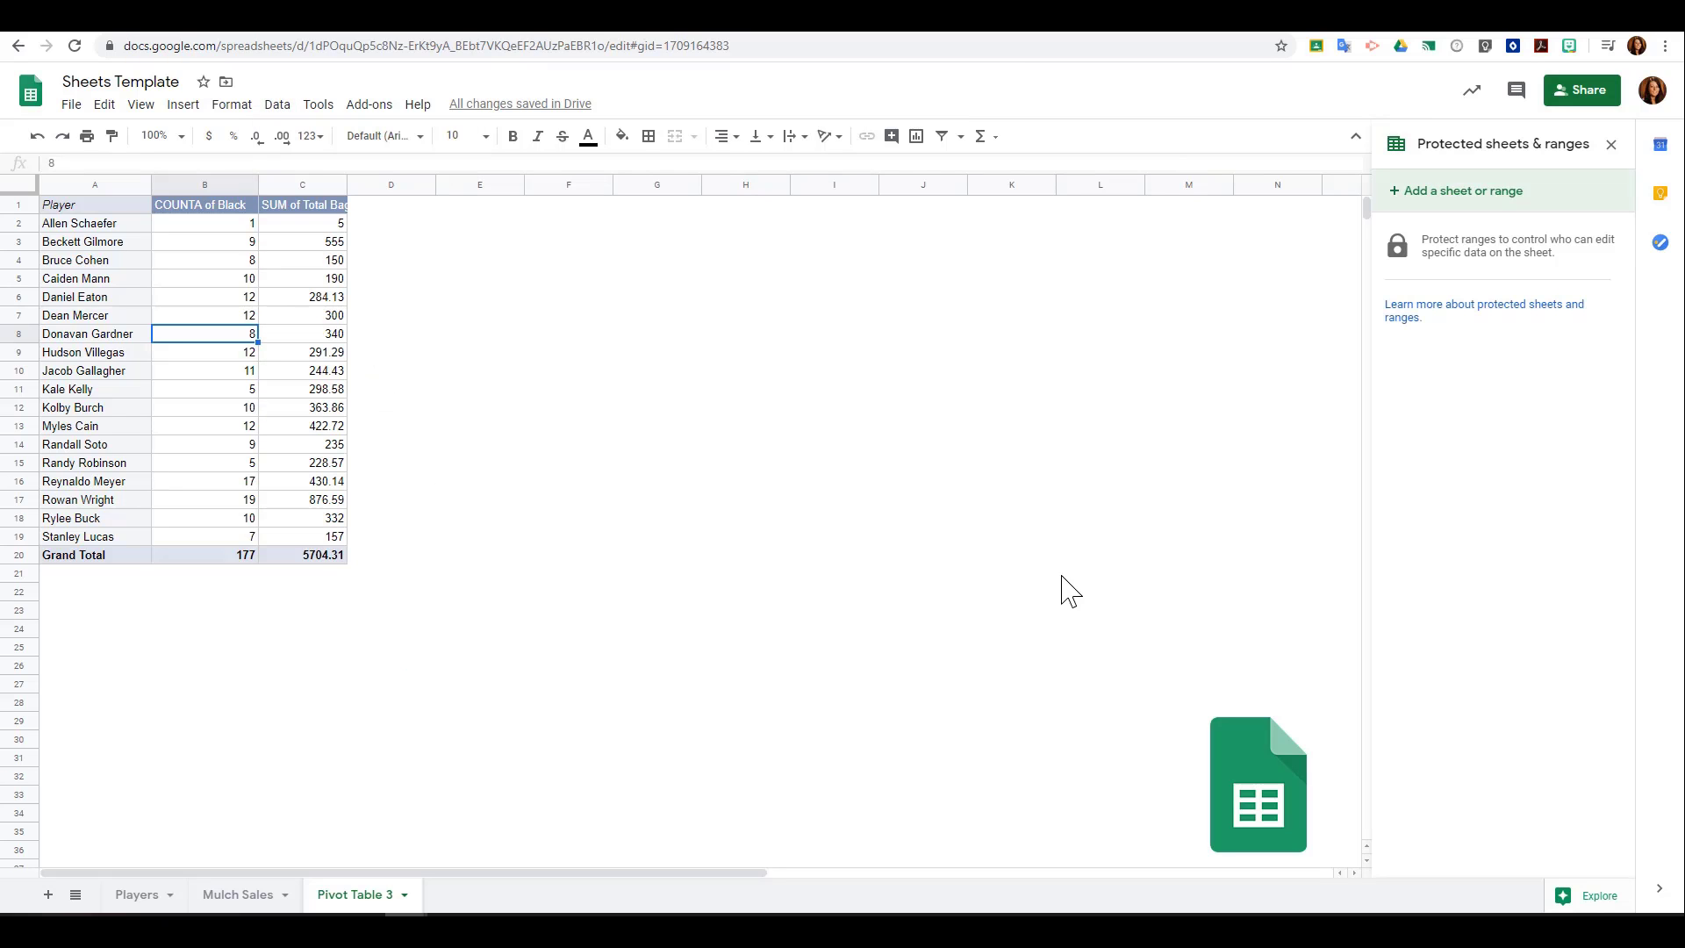
click(1490, 208)
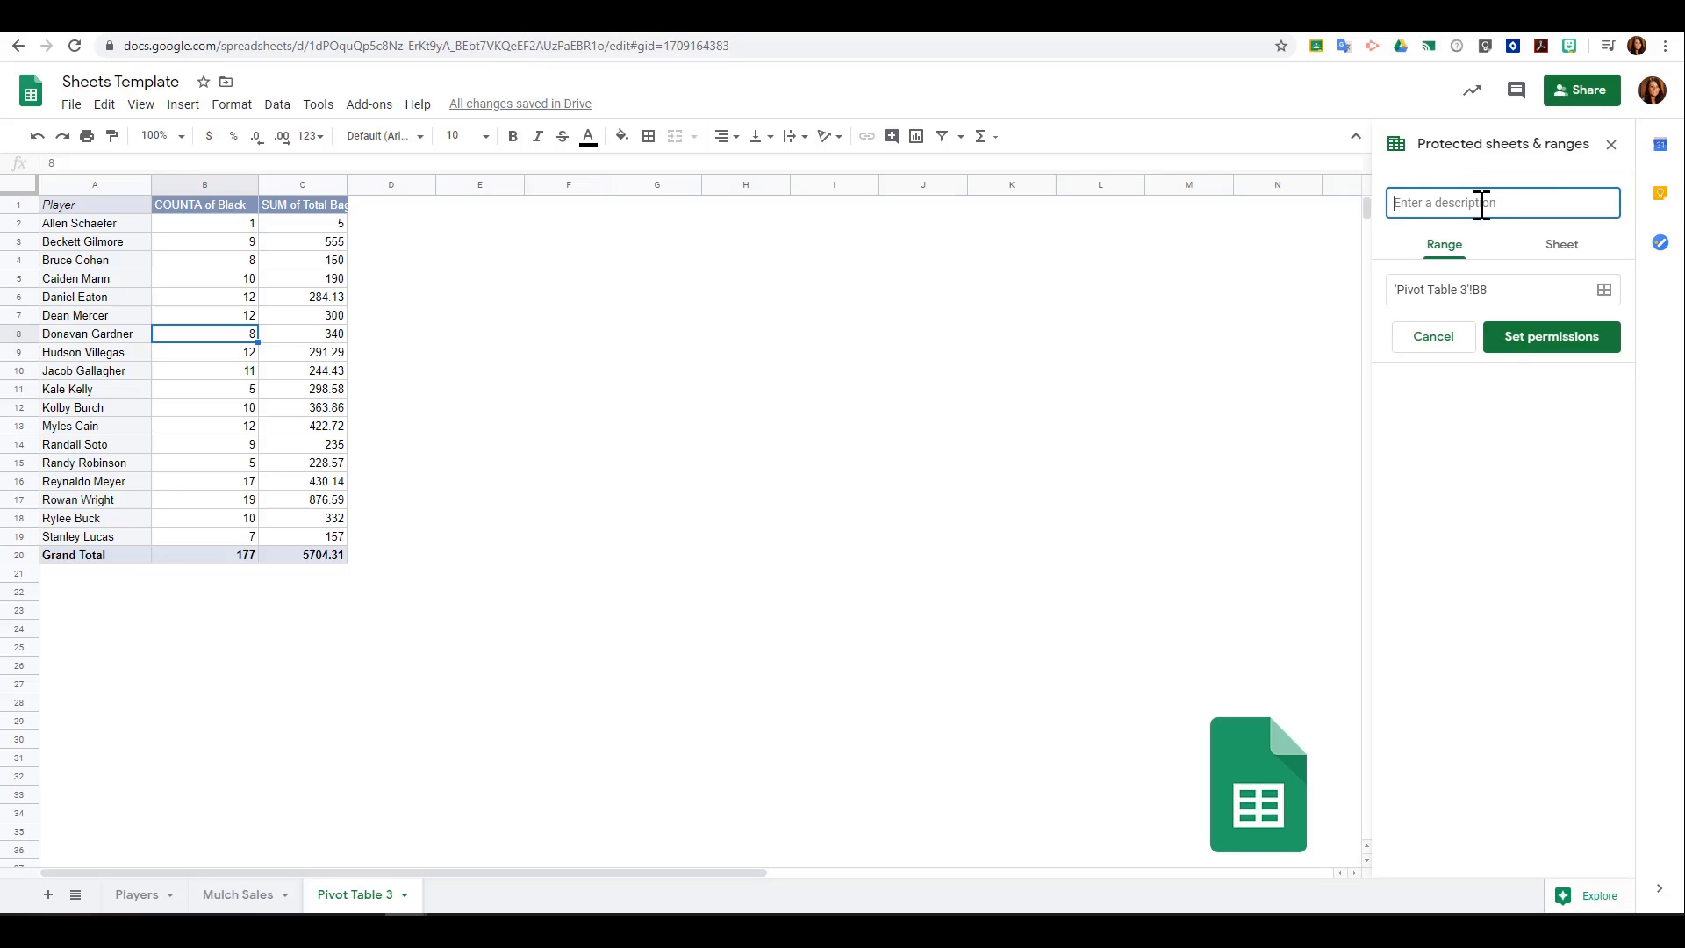
text(Pivot Table)
Step: Apply the protection to the whole Pivot Table 3 sheet and open its editing permissions
click(1499, 290)
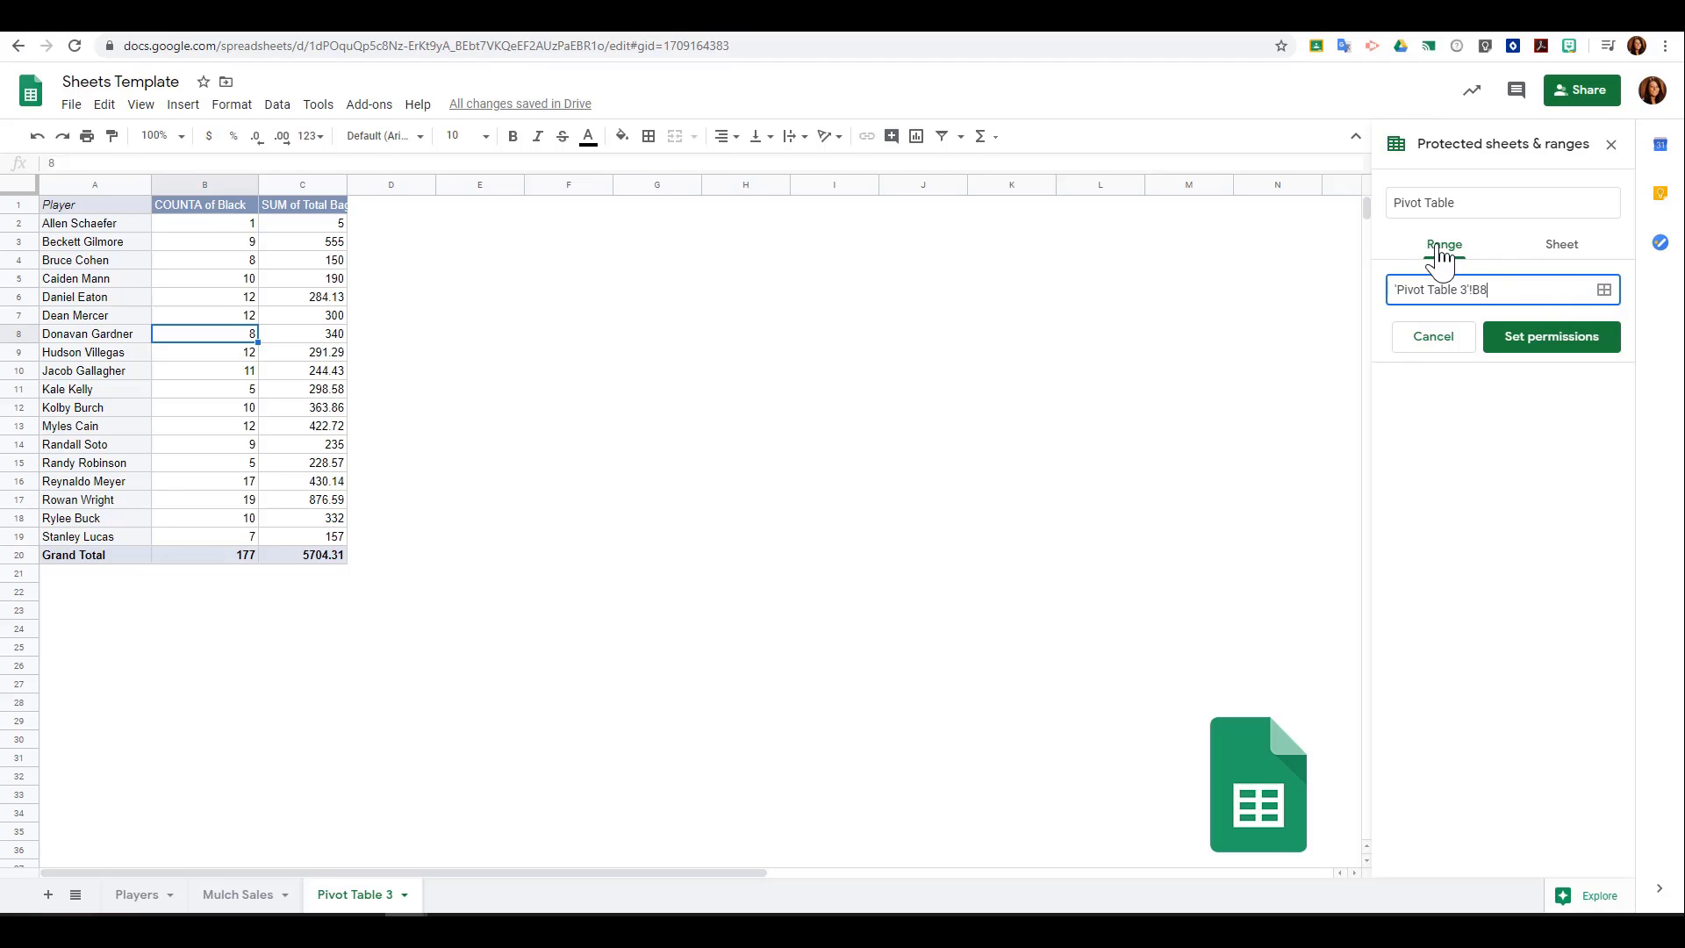
click(1569, 253)
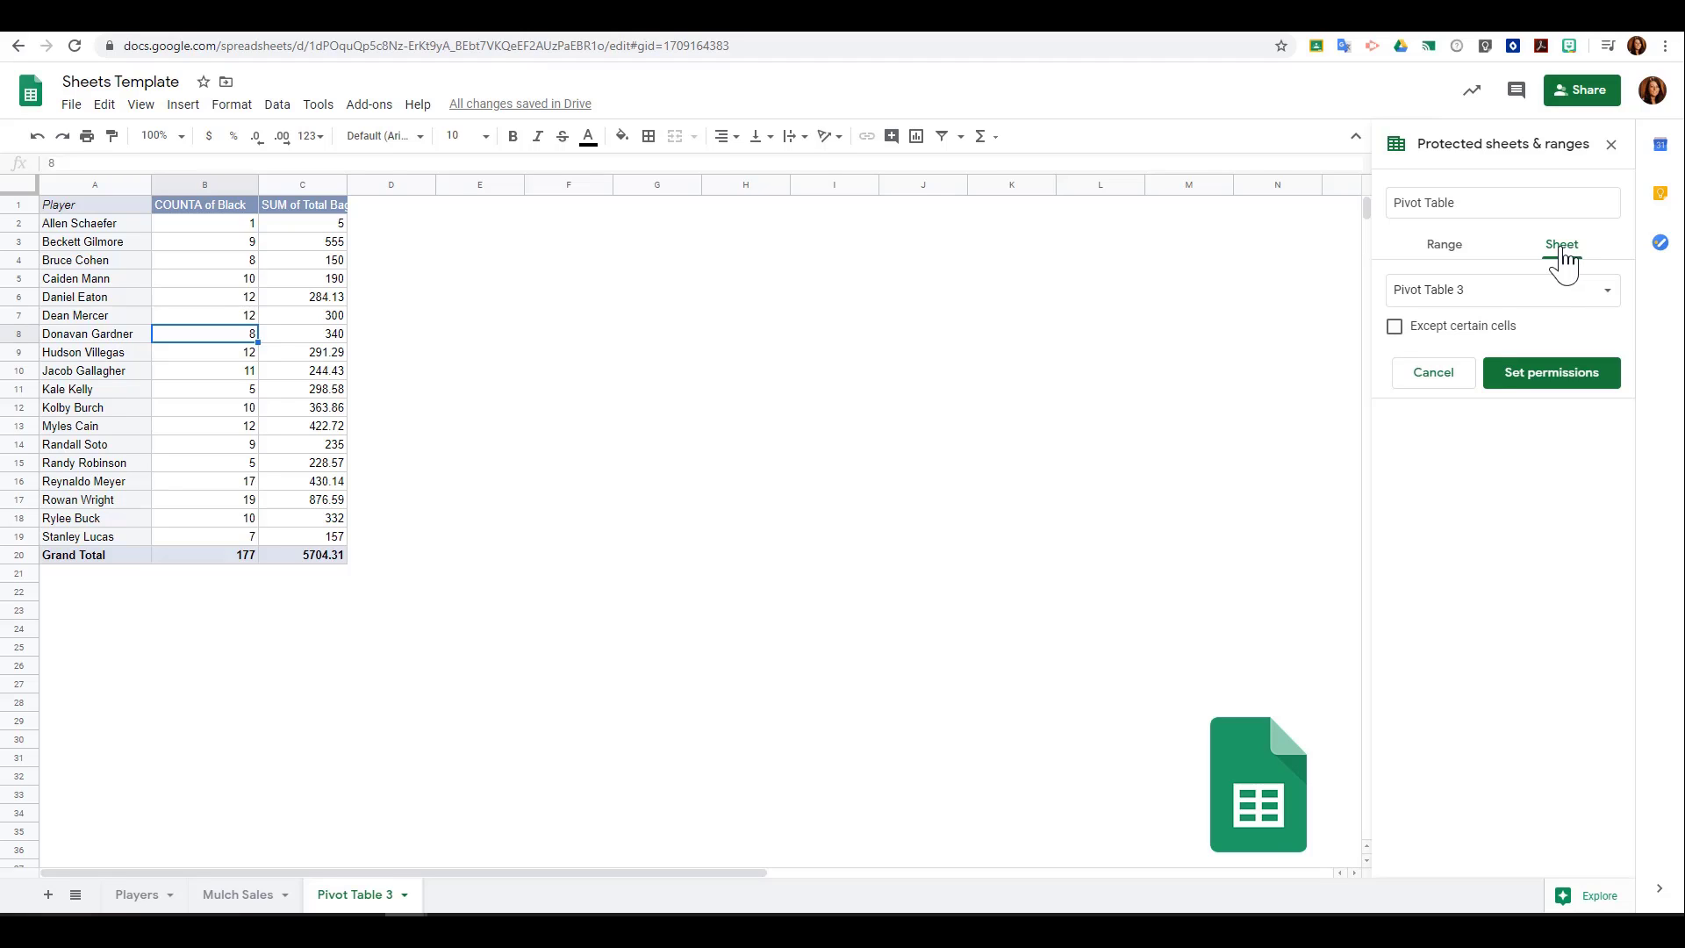
click(1527, 302)
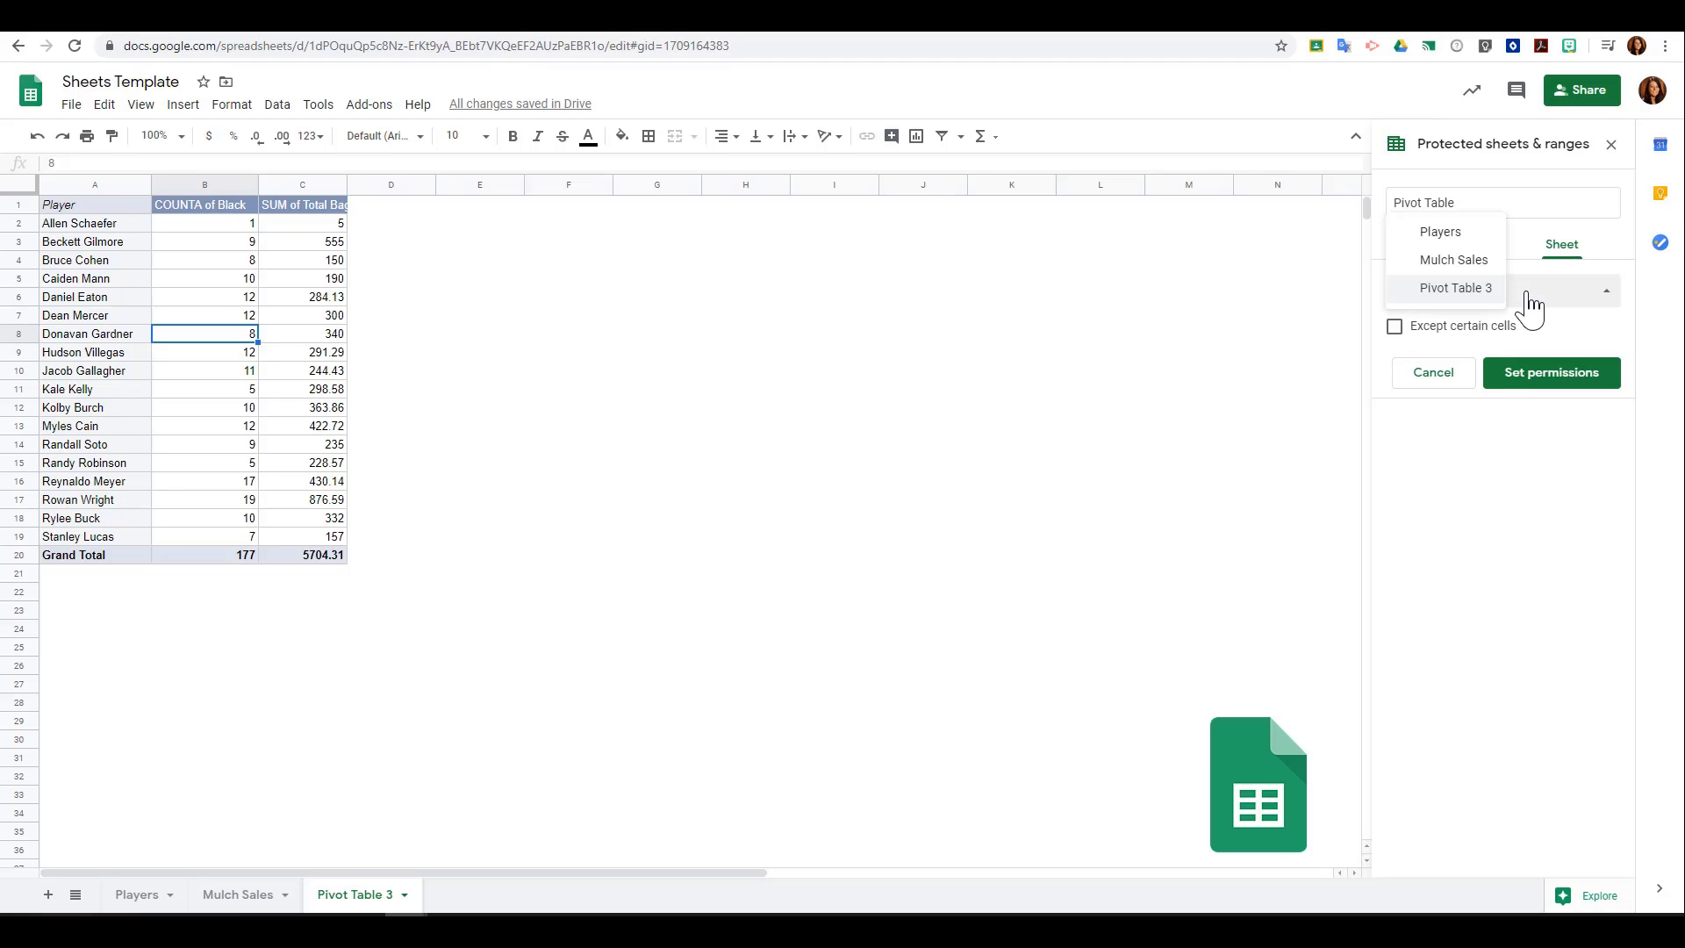
click(1480, 302)
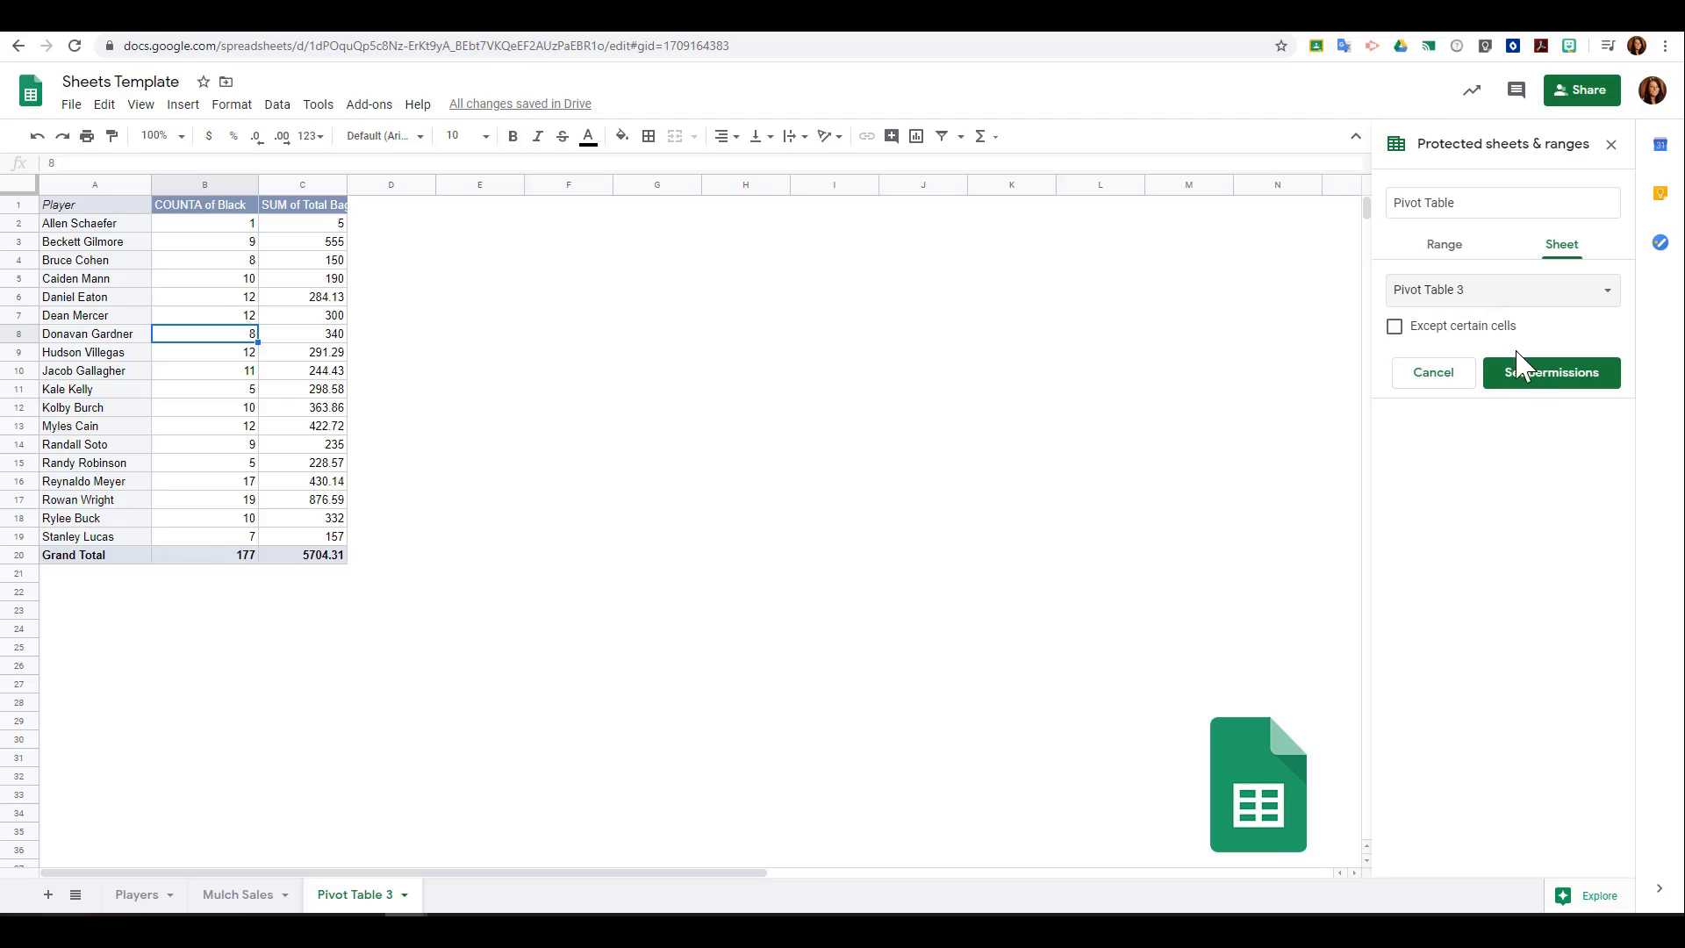
click(1542, 376)
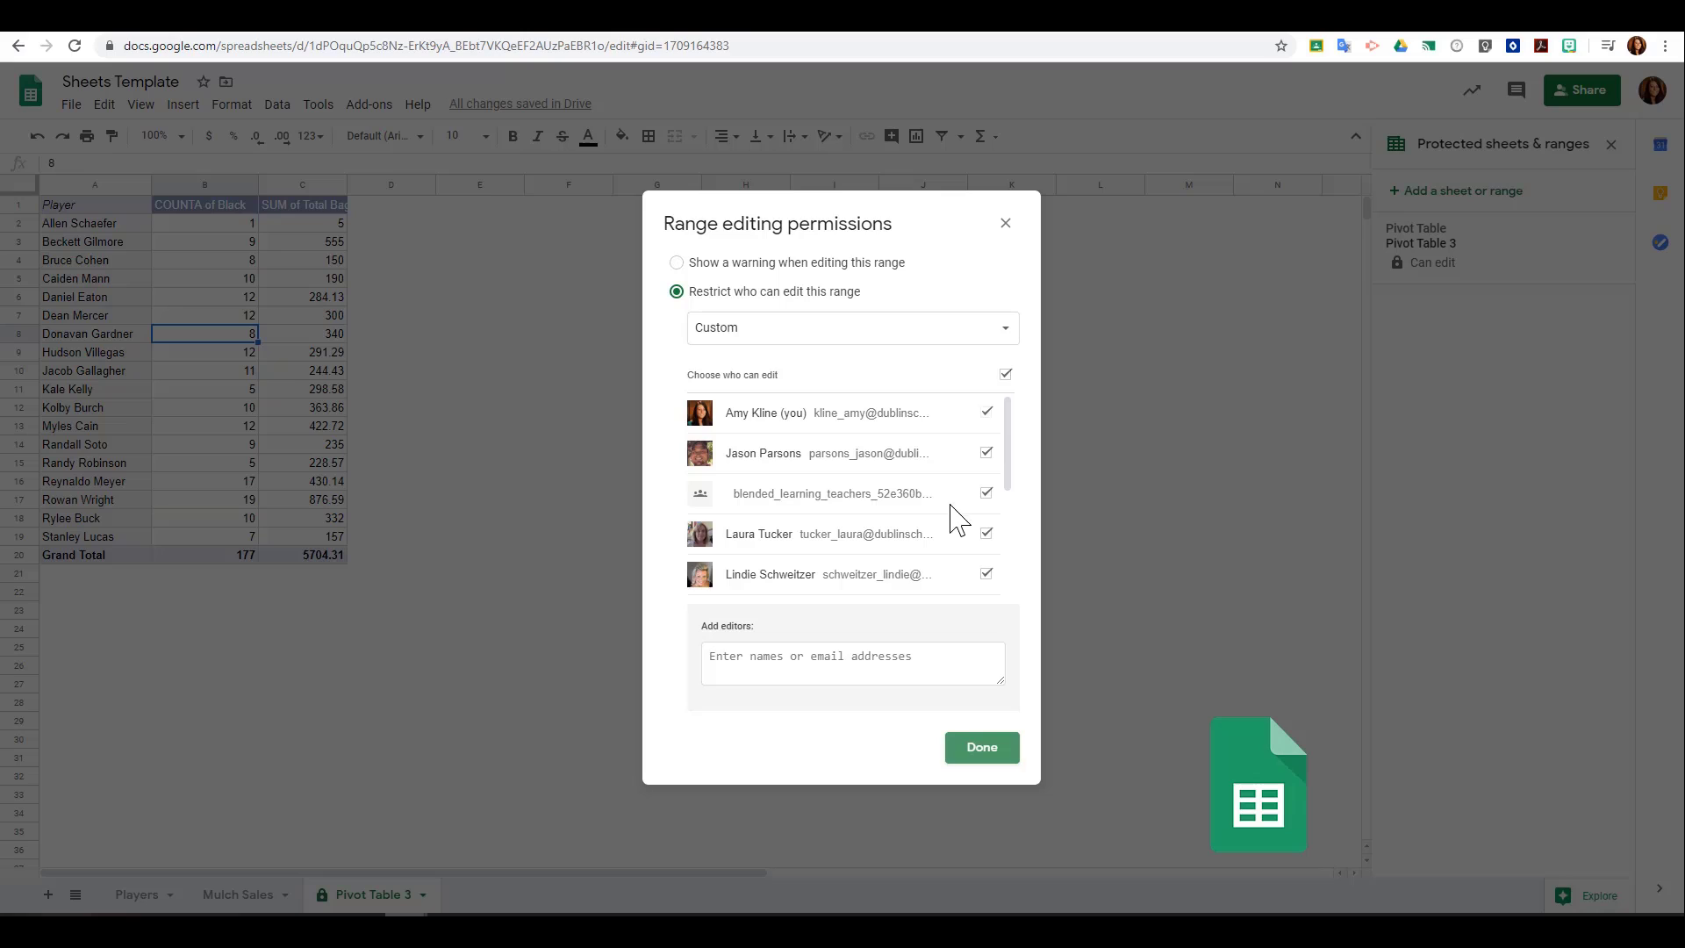
Step: Try removing all other editors from the Pivot Table 3 protection, and close the permissions without saving
click(987, 494)
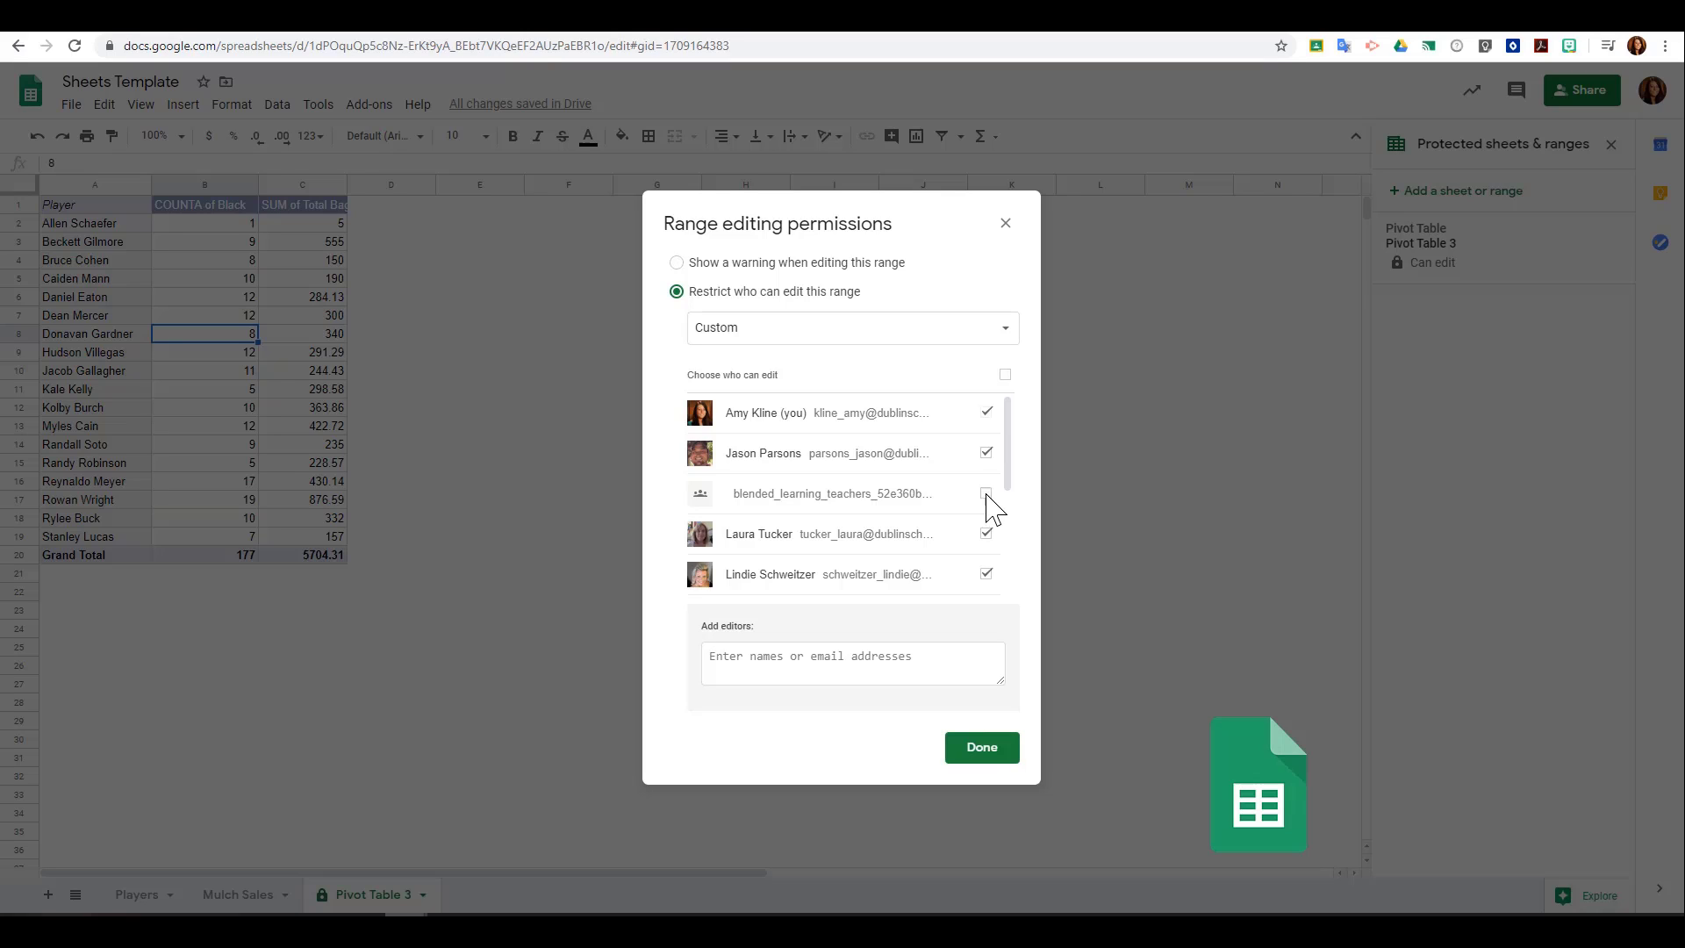
click(987, 452)
click(987, 534)
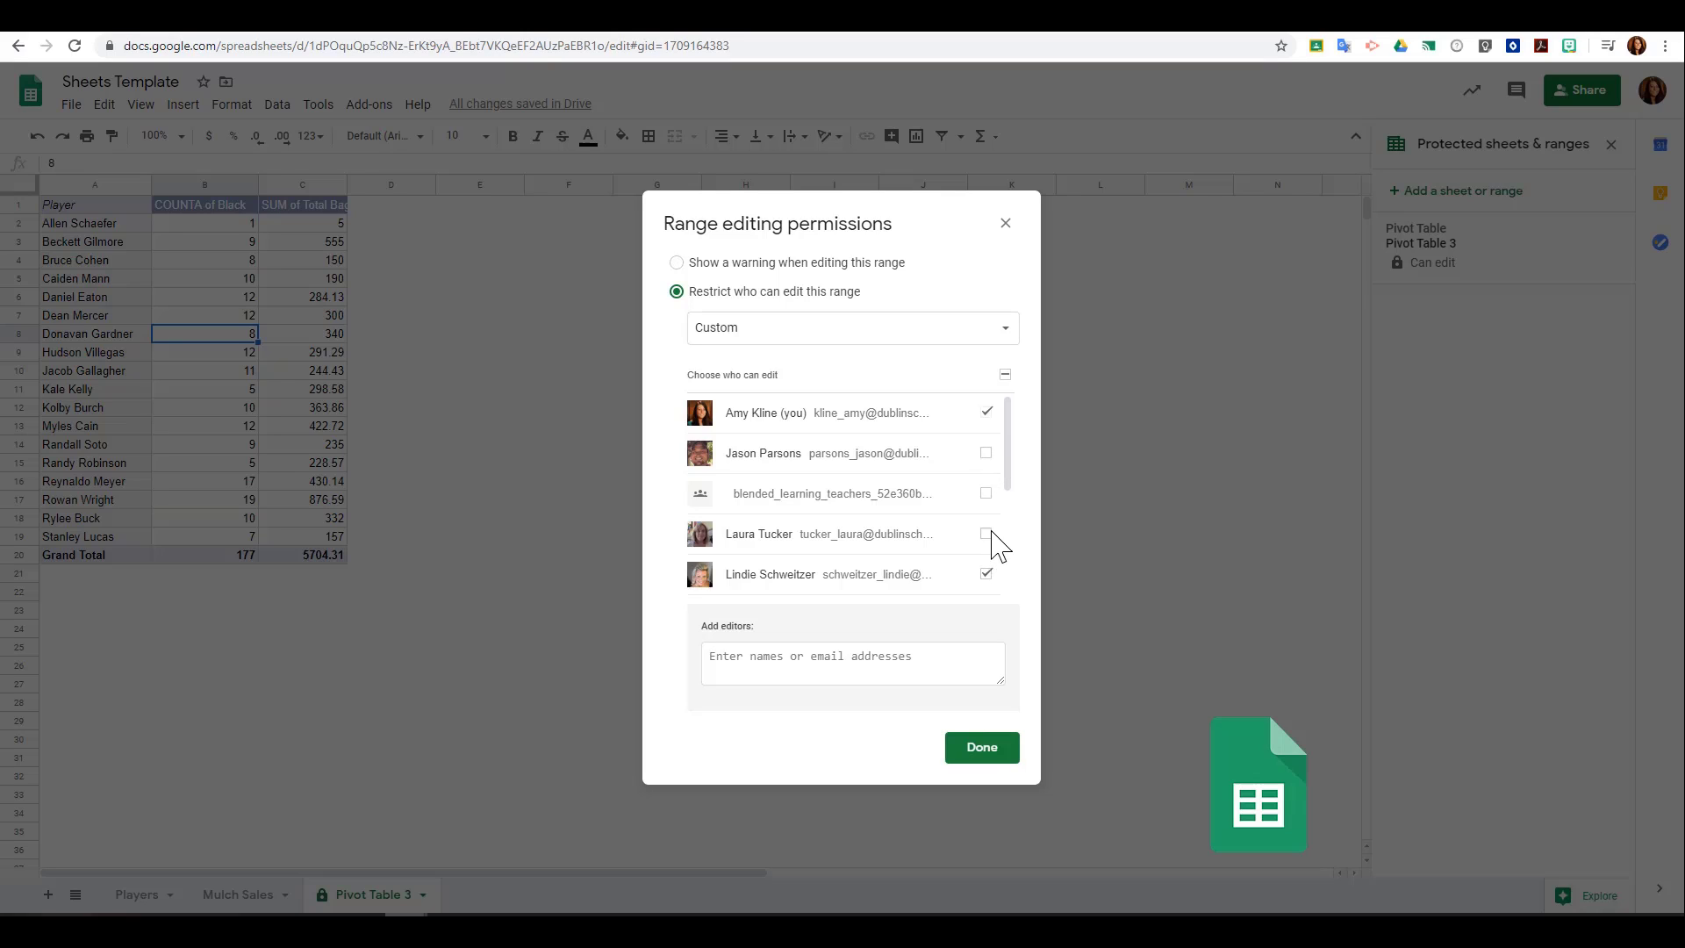
click(1006, 375)
click(867, 657)
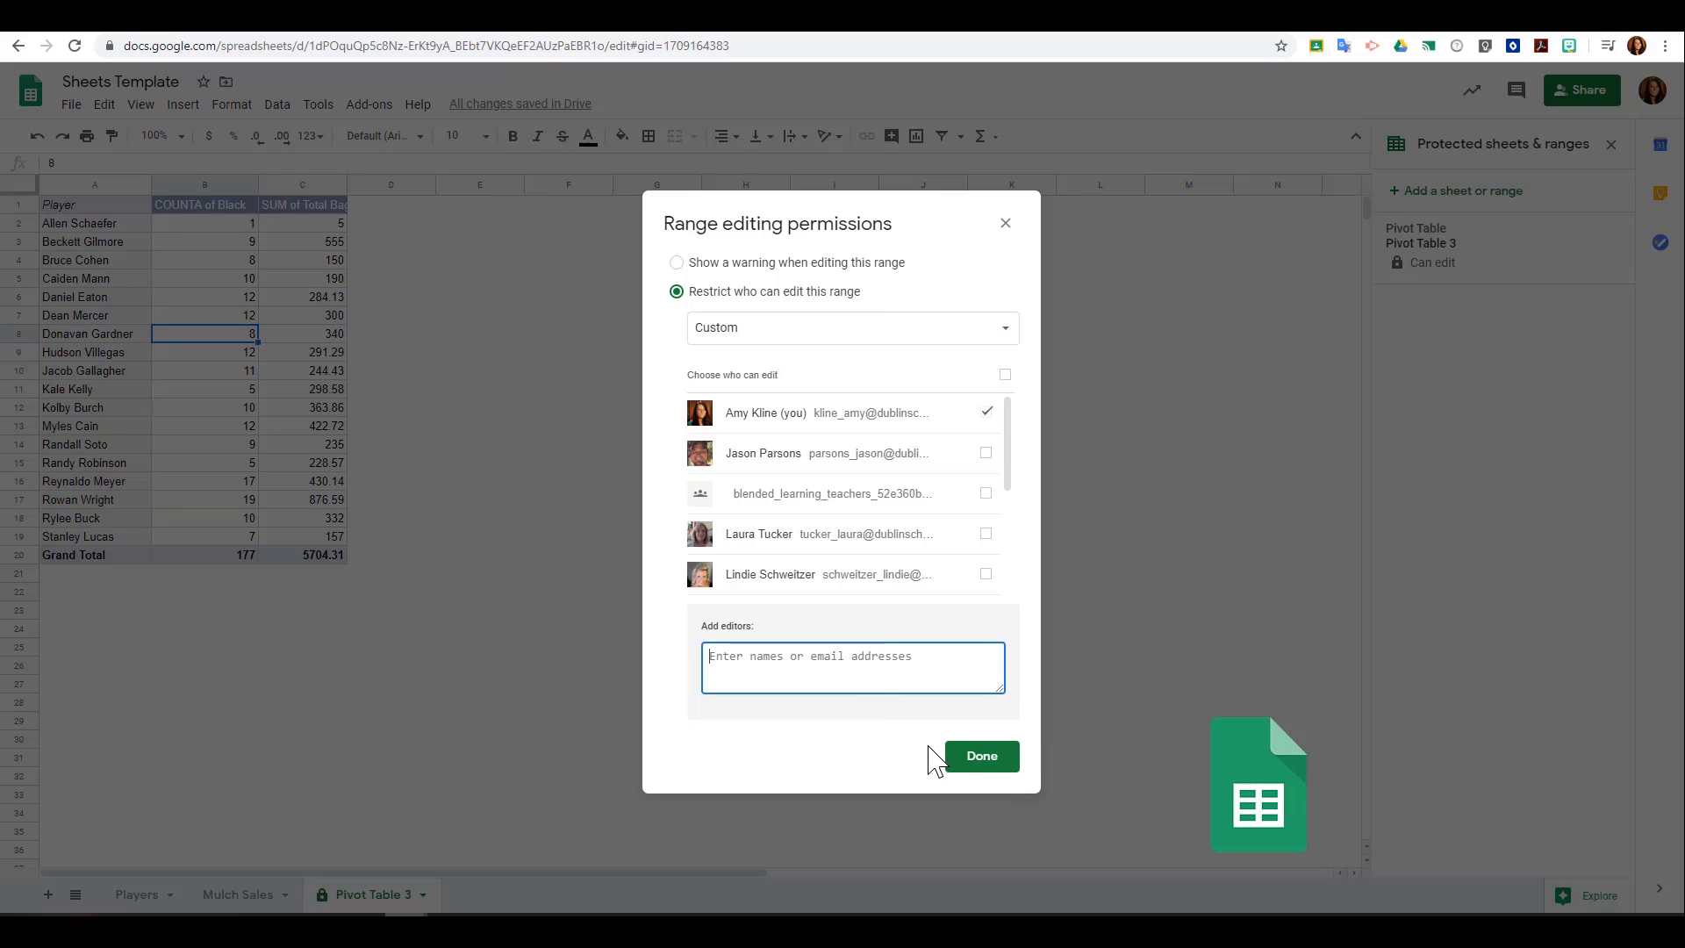
click(1007, 224)
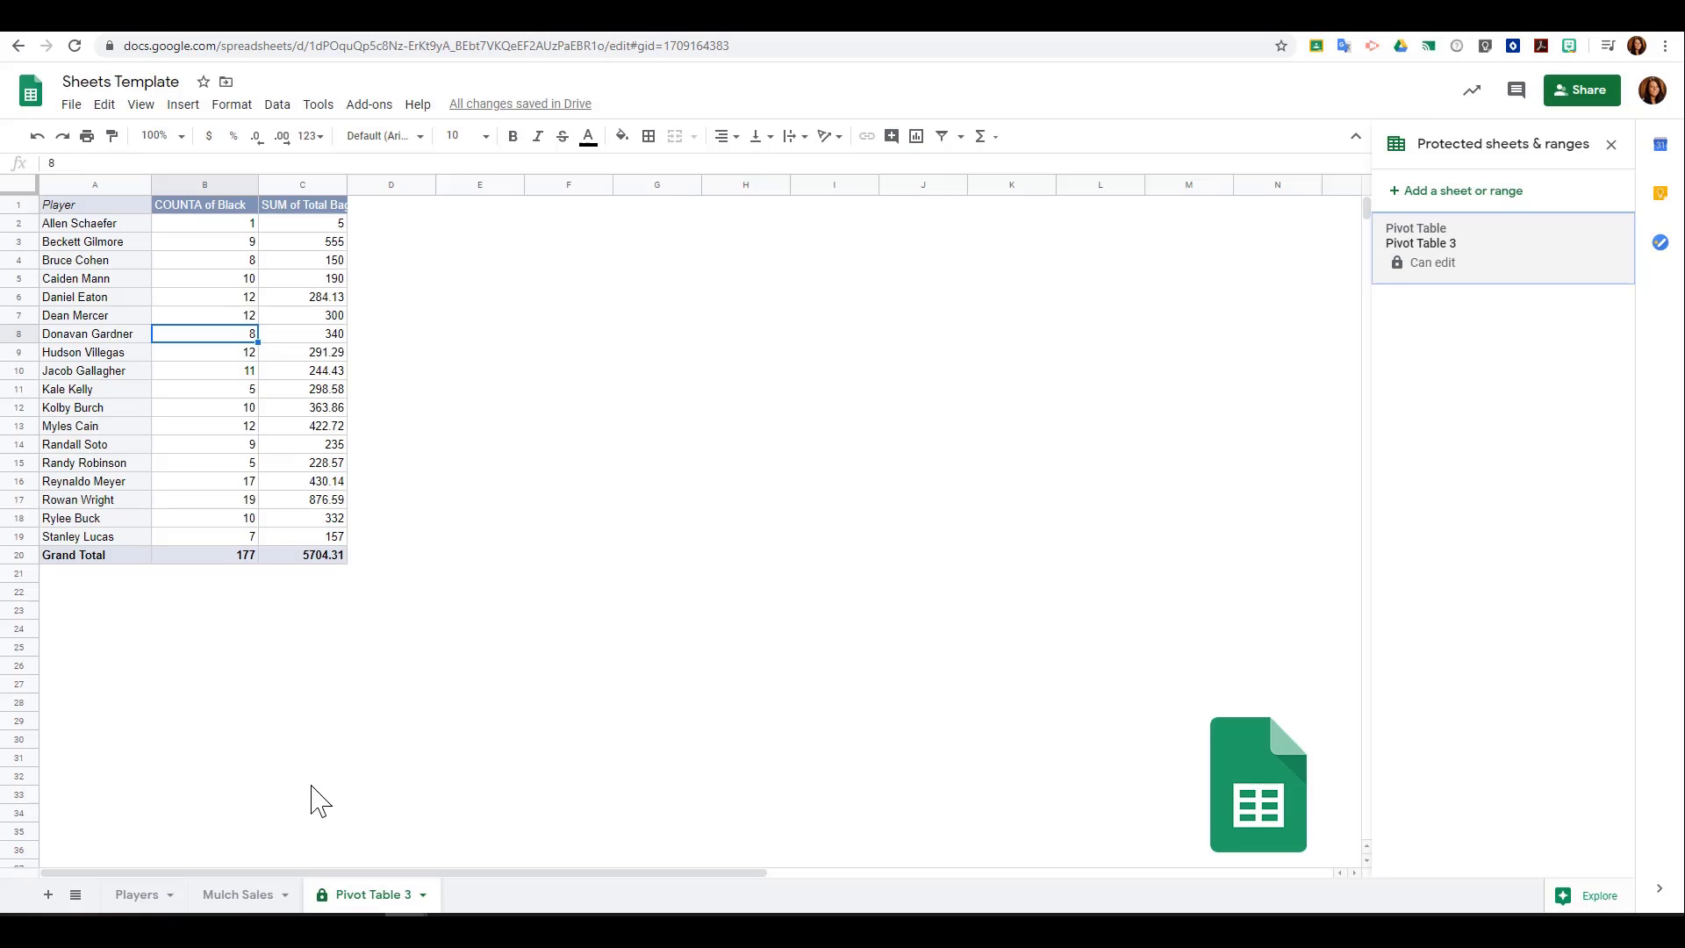
Step: Protect the range A2:F25 on the Players sheet with the description "First25" and open its editing permissions
click(141, 895)
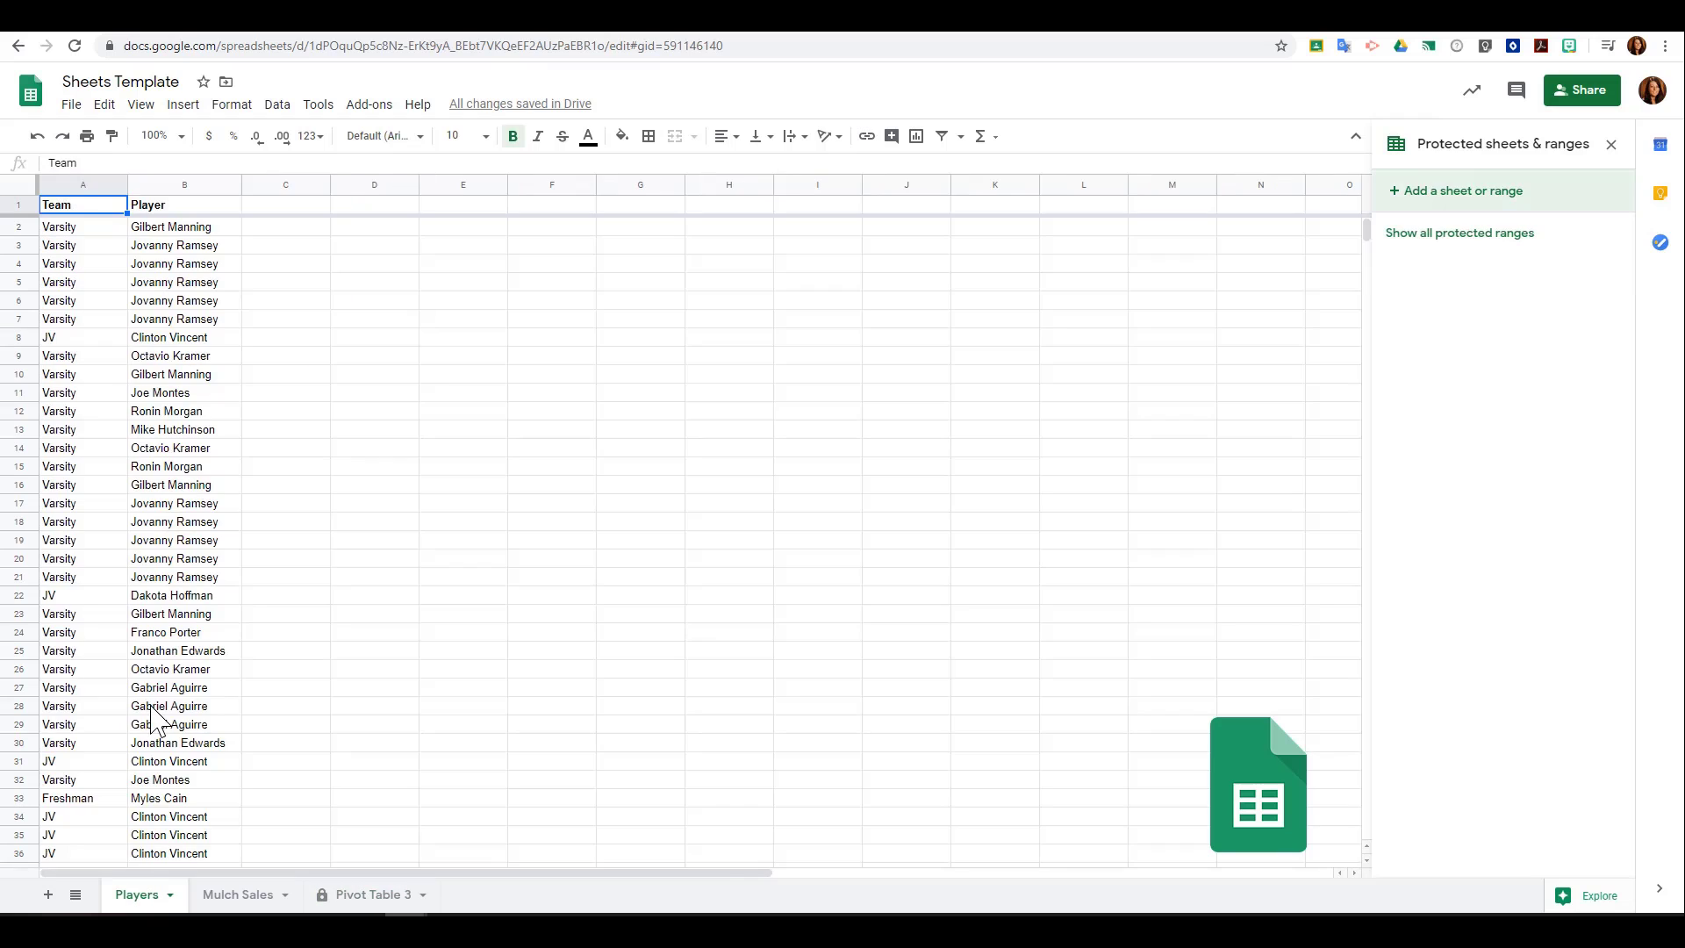
drag(94, 227, 564, 655)
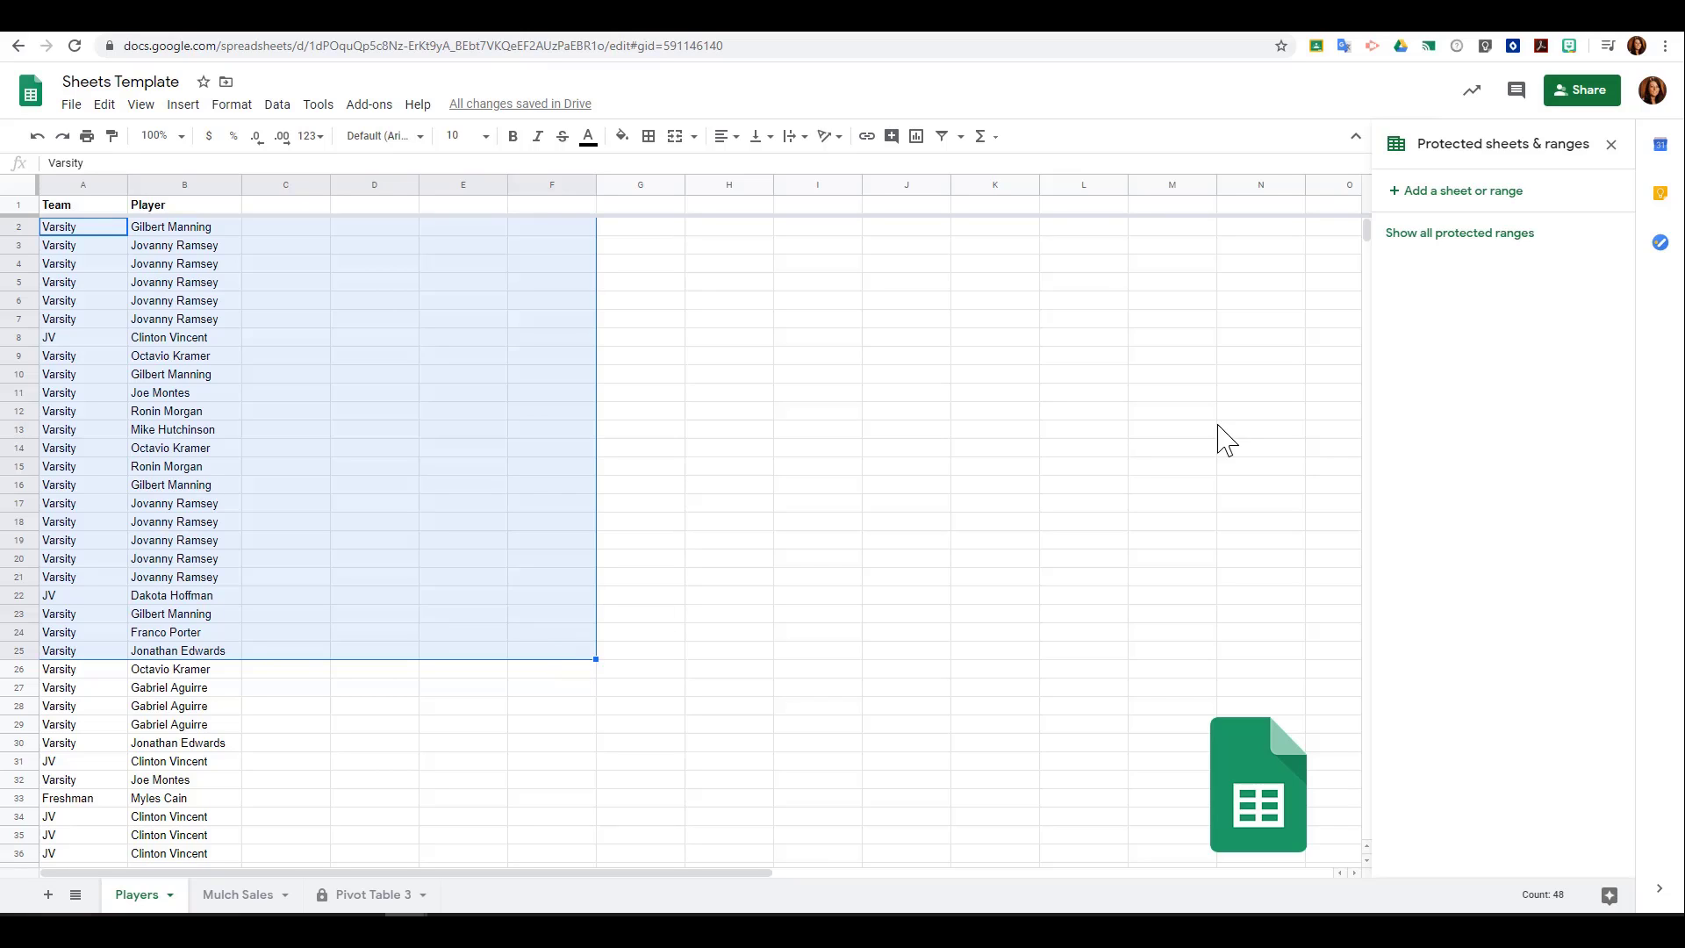
click(1435, 194)
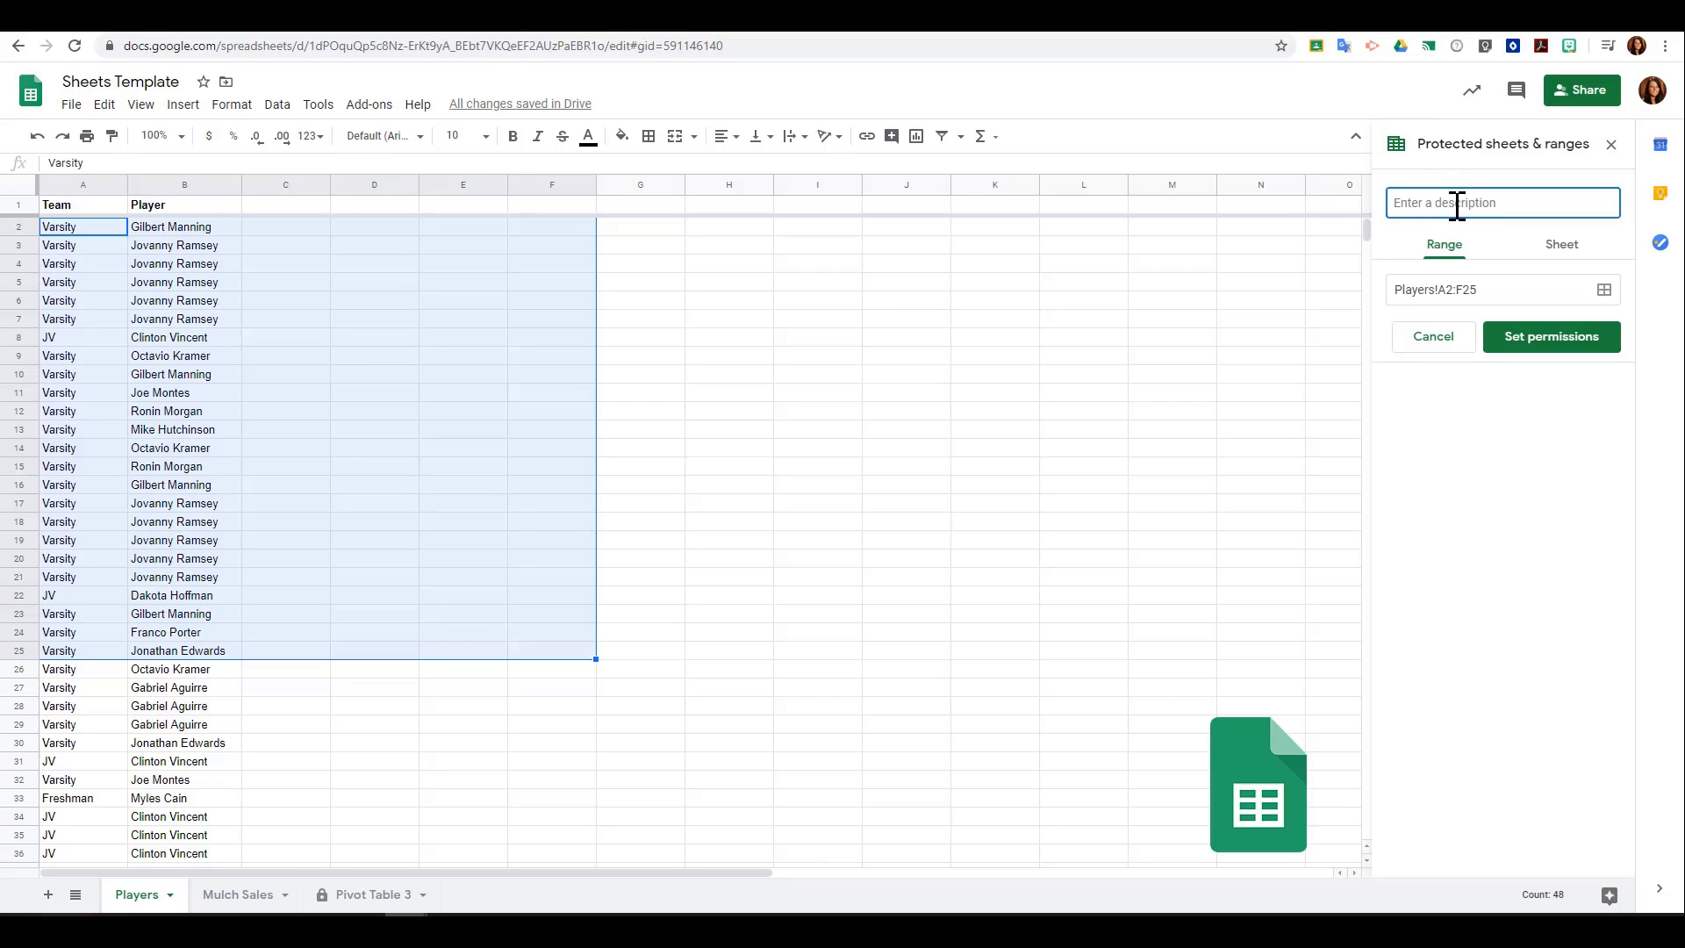
text(FIrs)
click(1545, 342)
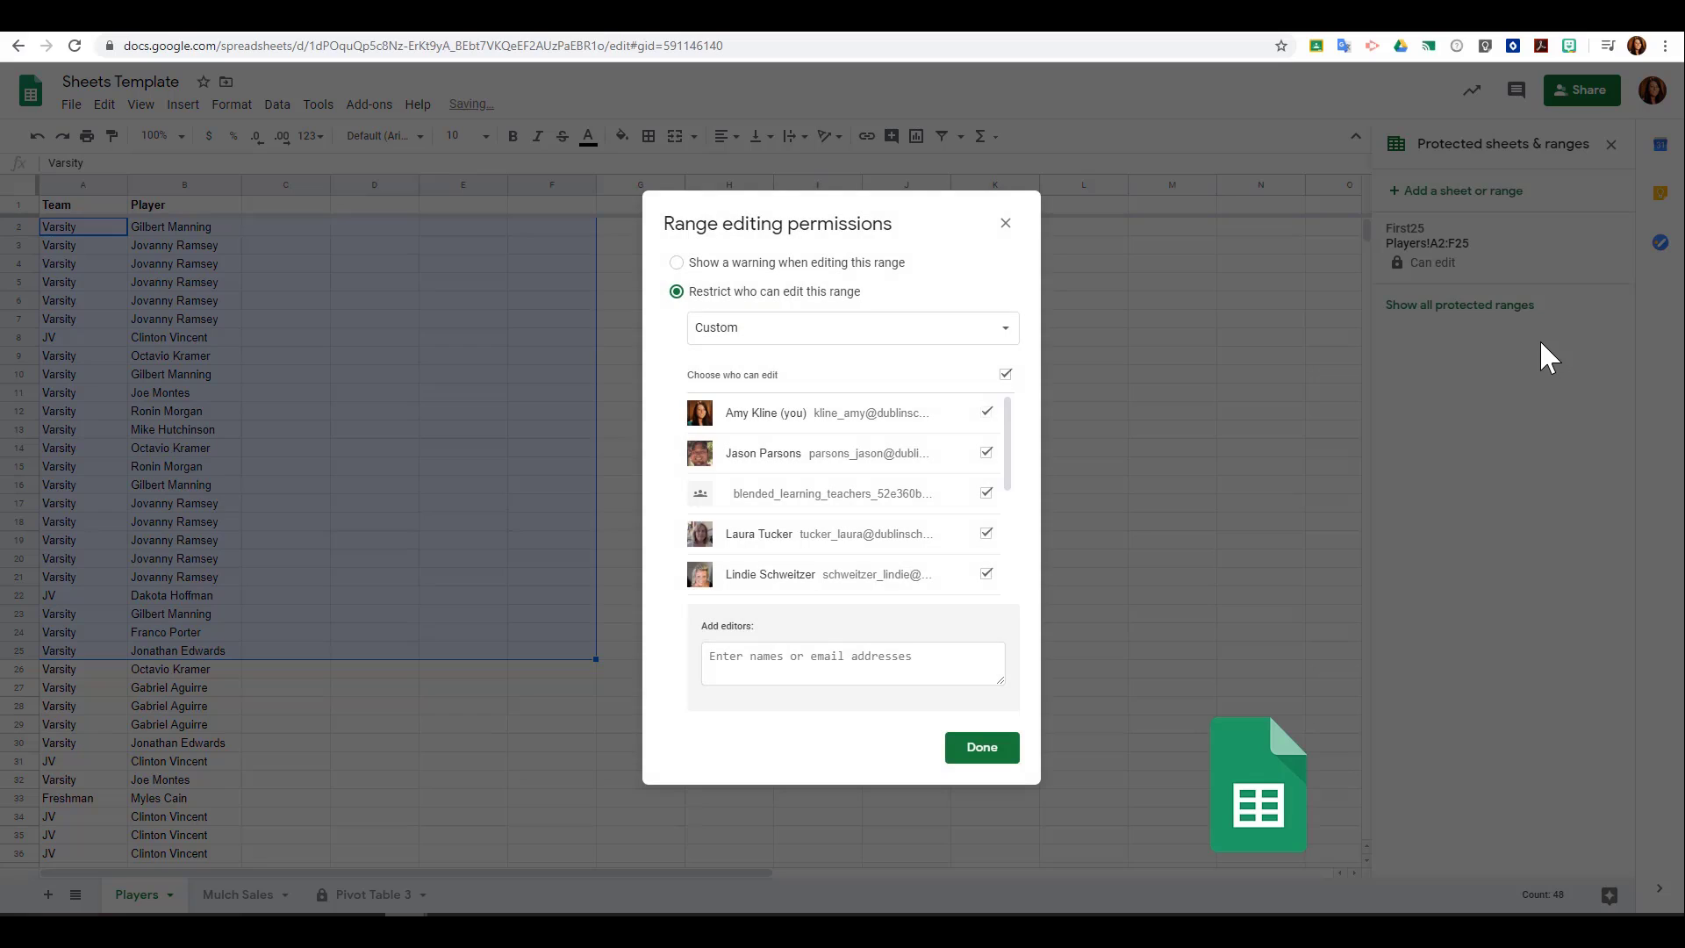
Step: Restrict editing of the First25 range to the owner and the first other listed editor, and save the permissions
click(1006, 374)
click(987, 453)
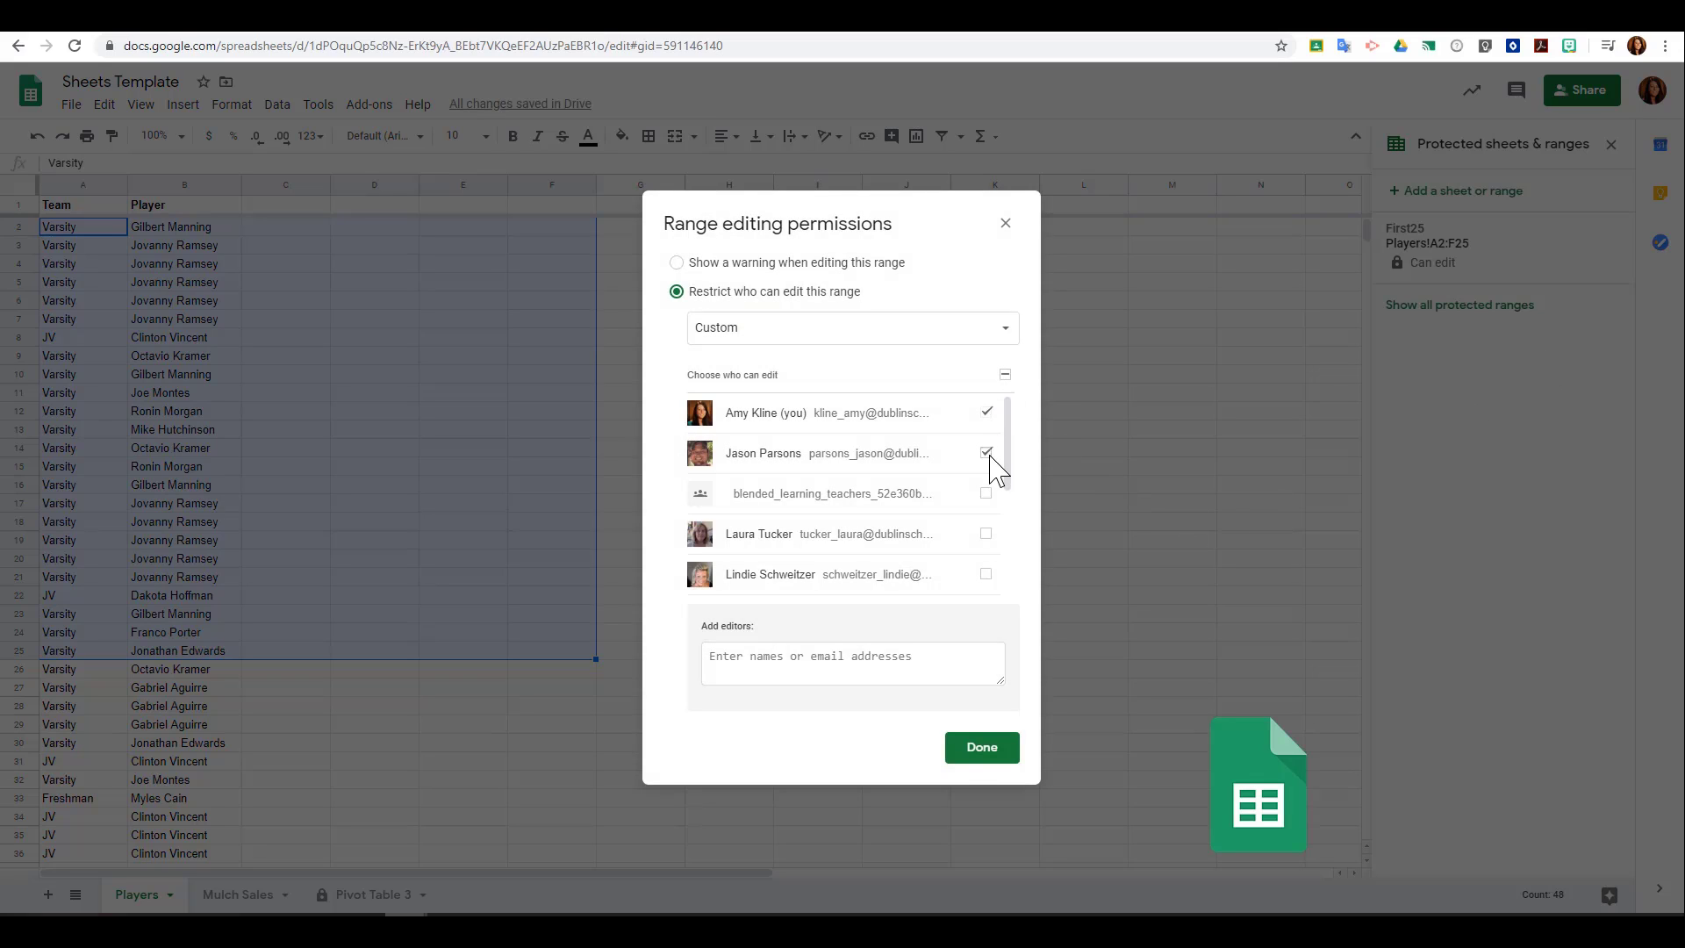
click(978, 756)
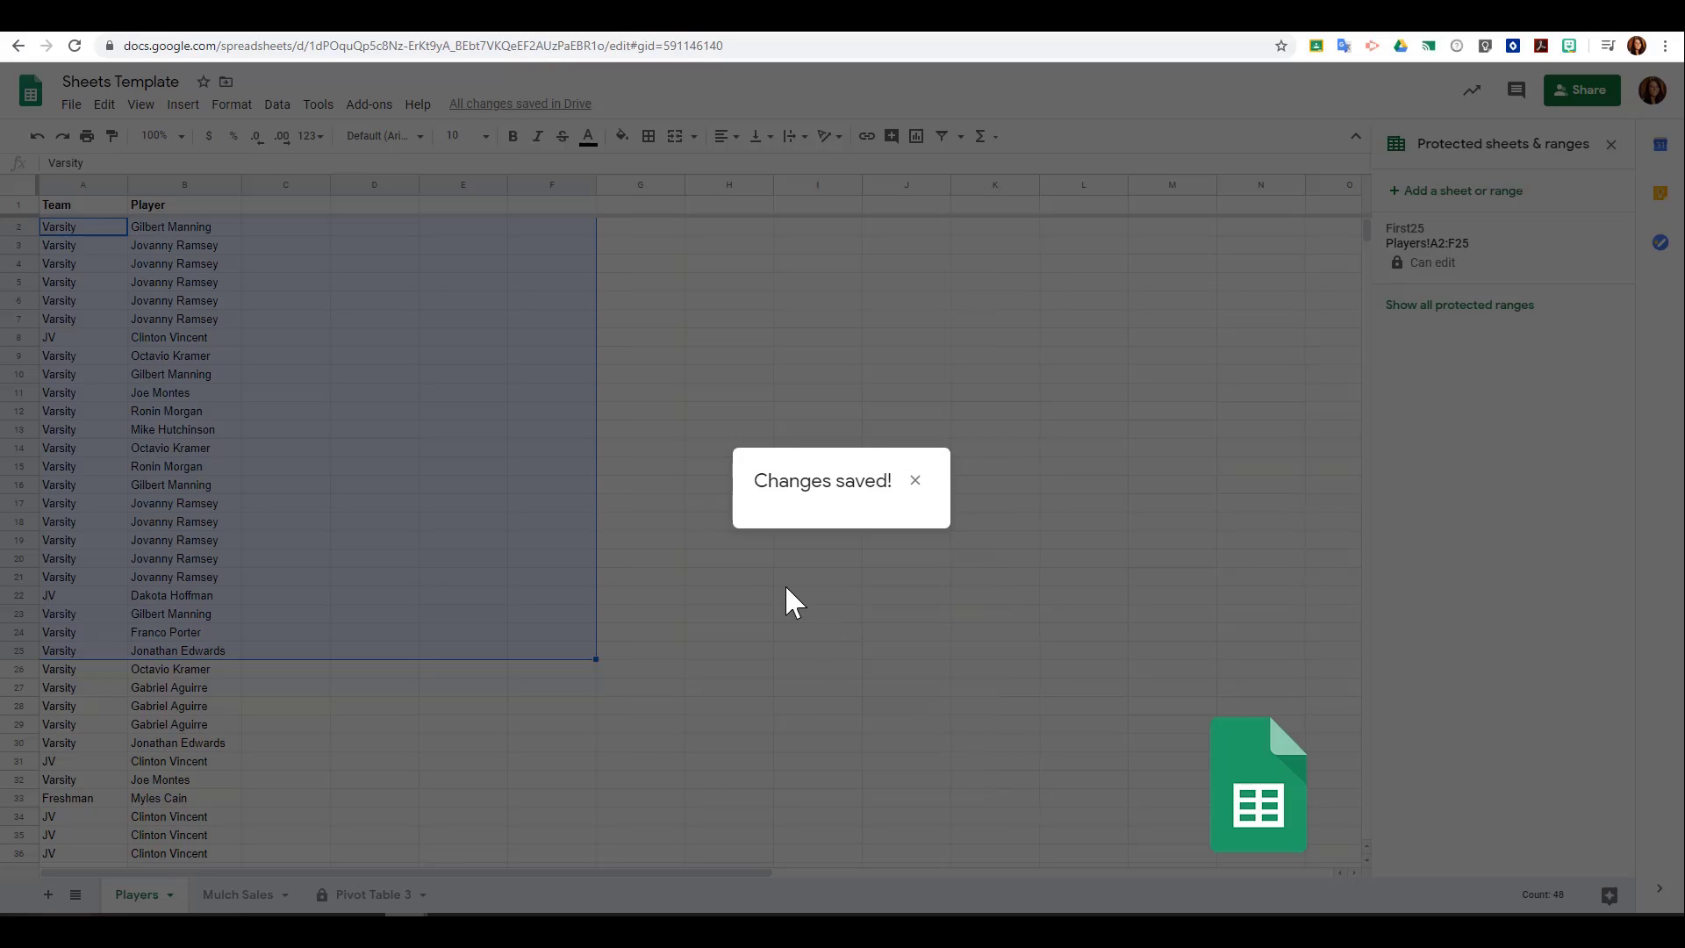